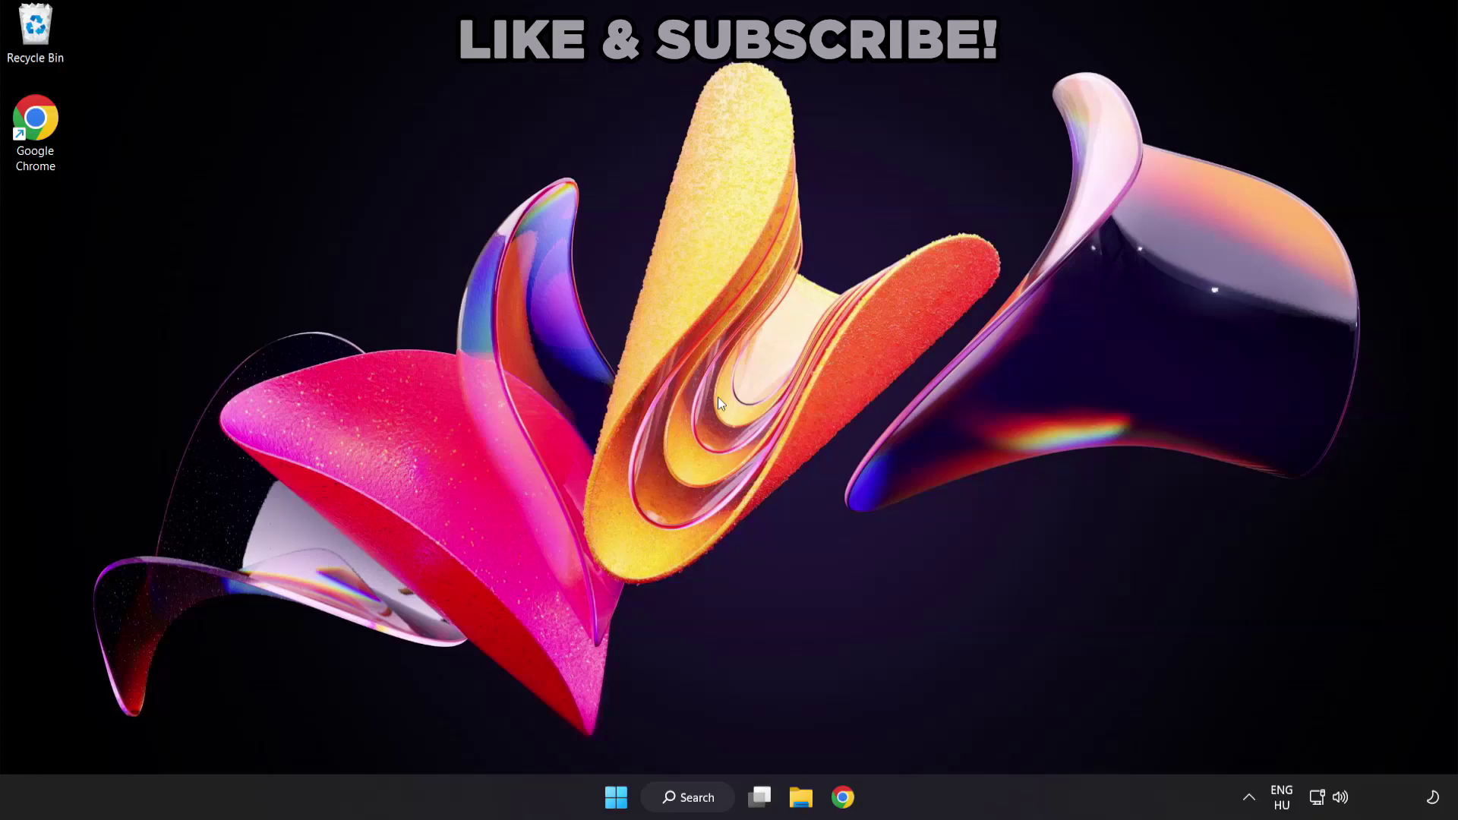
Search Windows for 'device manager' and launch Device Manager from the best match
{"action": "left_click", "coordinate": [703, 802]}
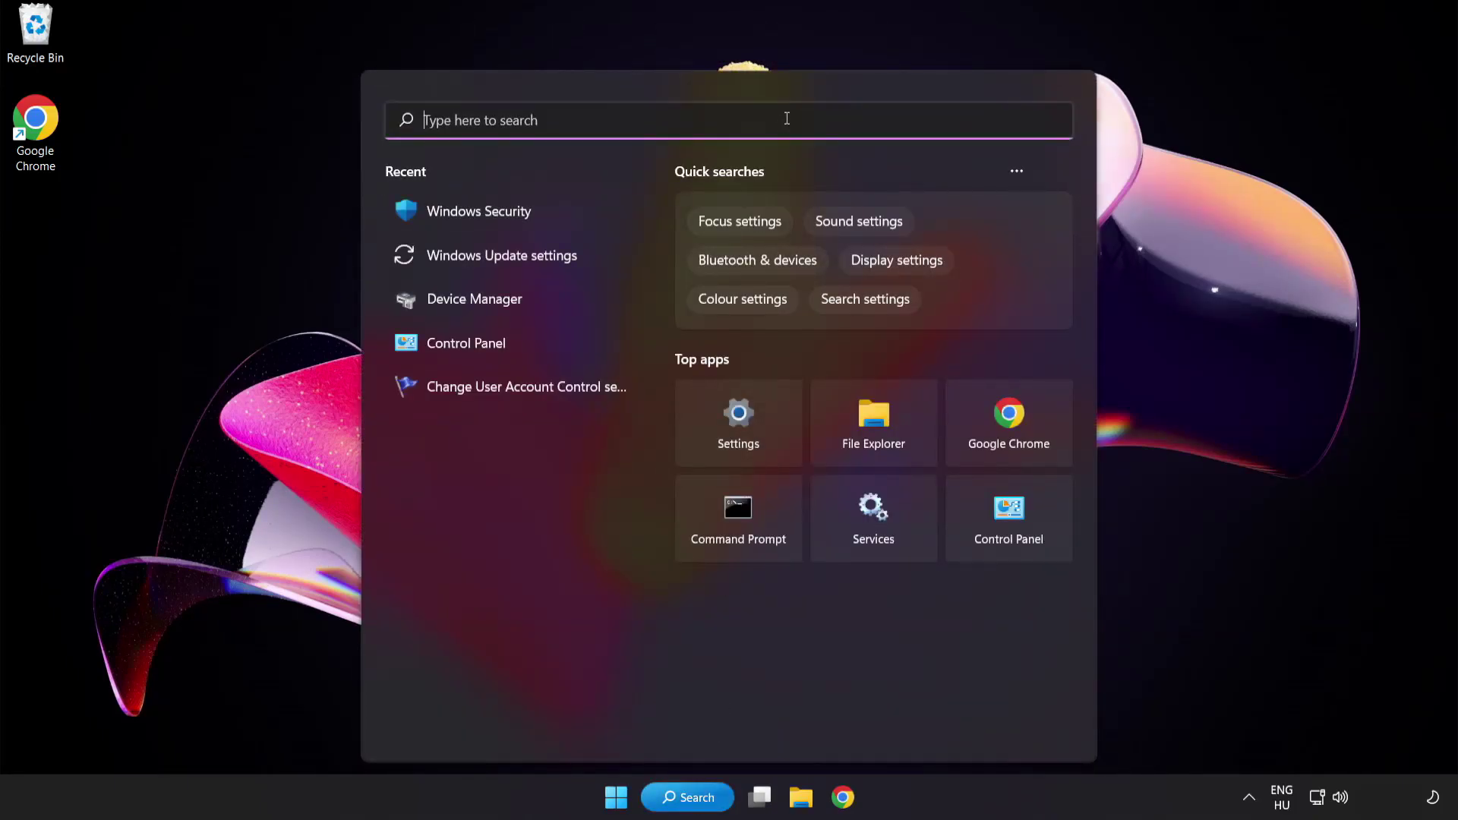
{"action": "type", "text": "device man"}
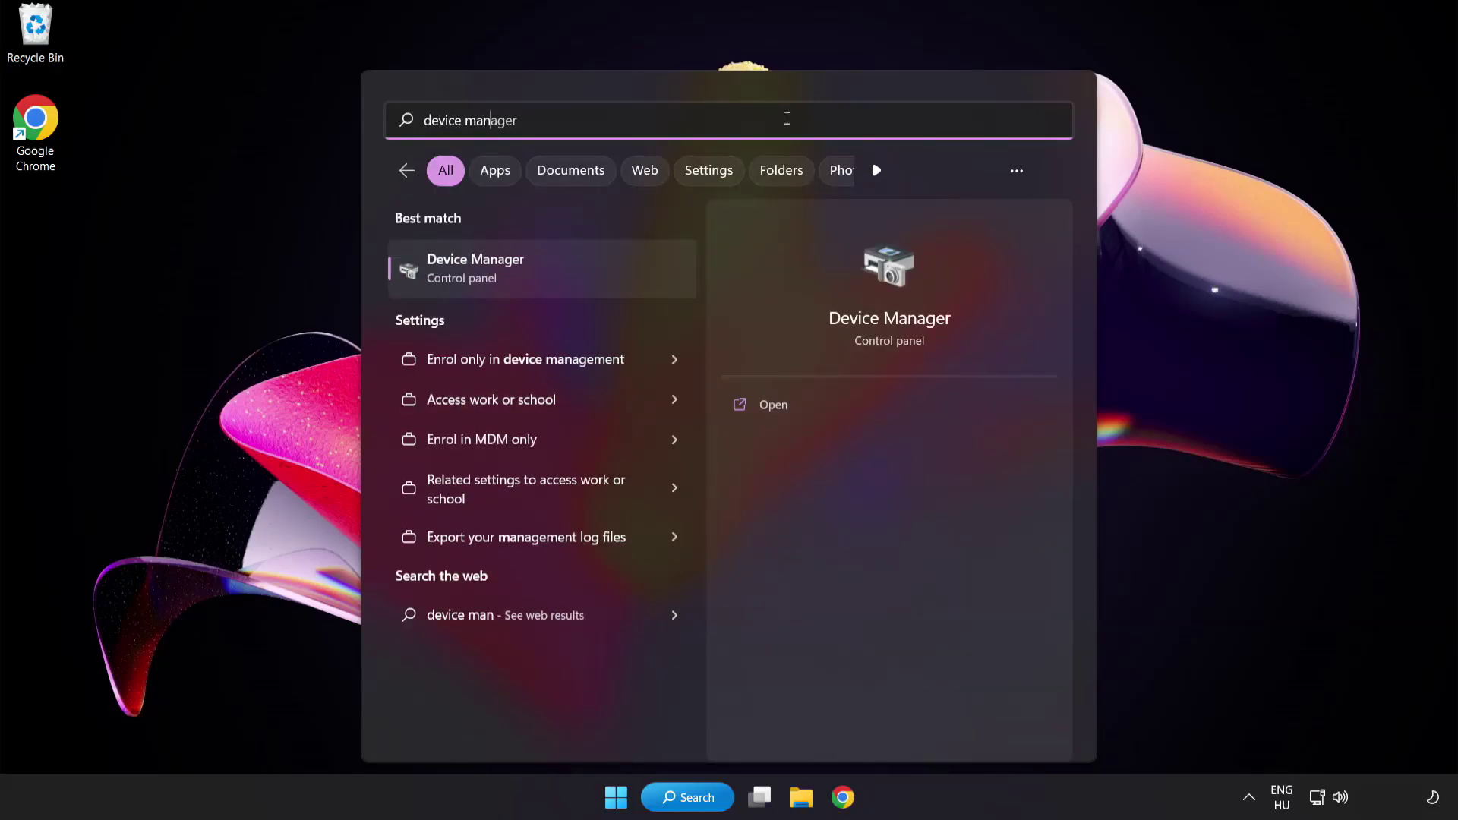
{"action": "type", "text": "ager"}
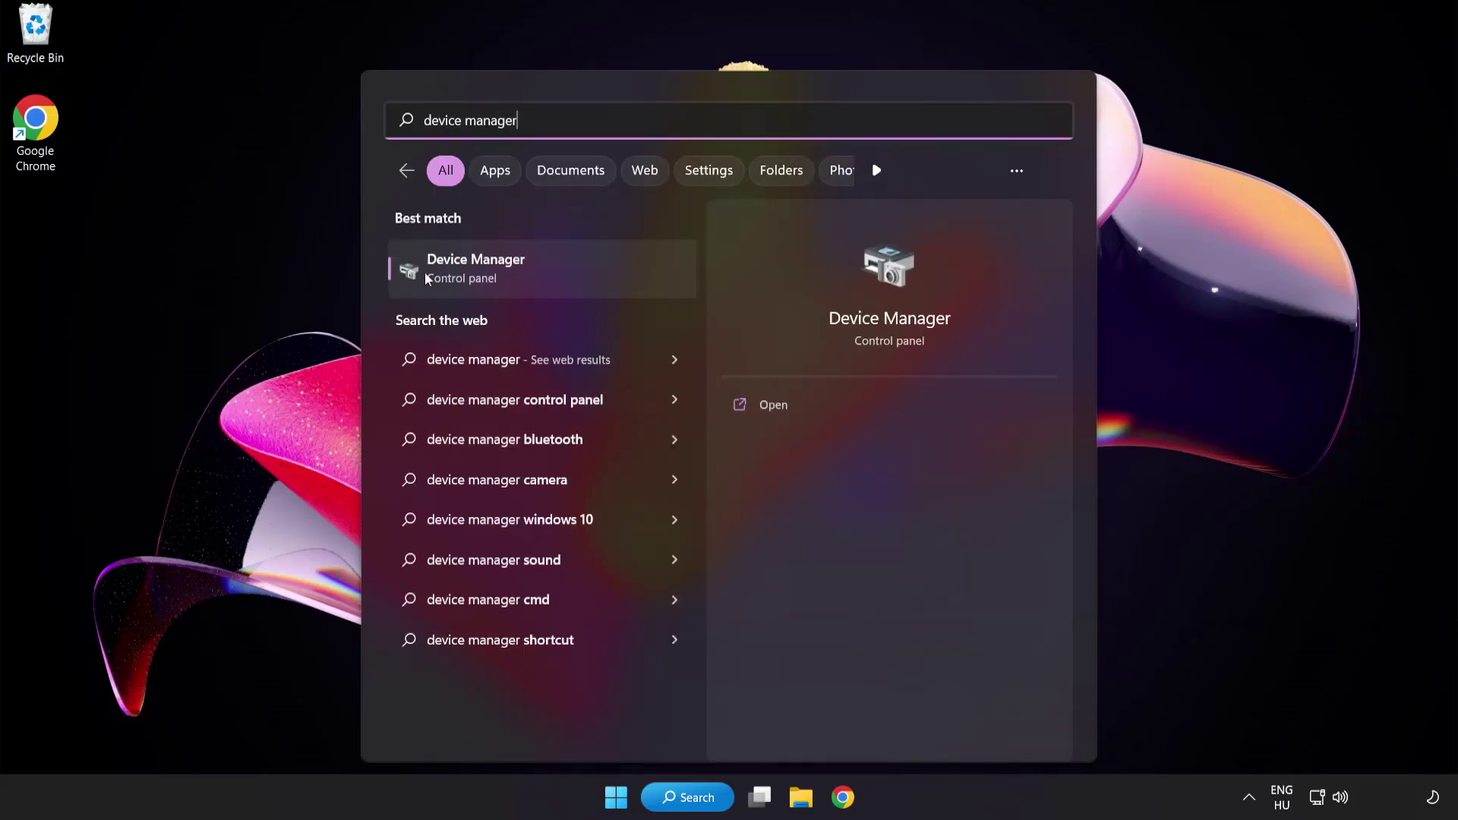
{"action": "left_click", "coordinate": [582, 273]}
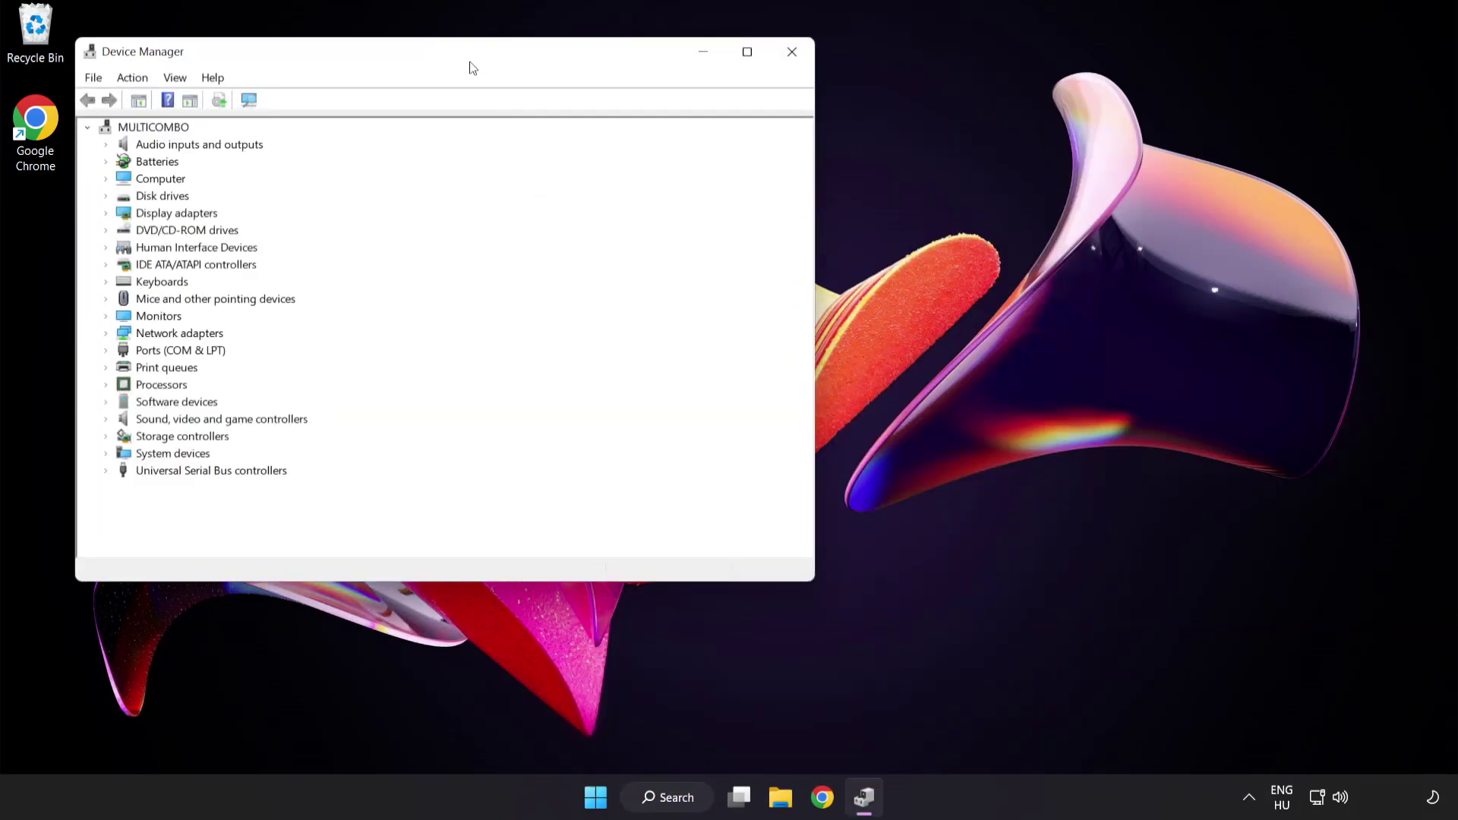
Auto-search for a newer VMware SVGA 3D driver, confirm the best is installed, close Device Manager
{"action": "left_click_drag", "start_coordinate": [469, 59], "coordinate": [712, 152]}
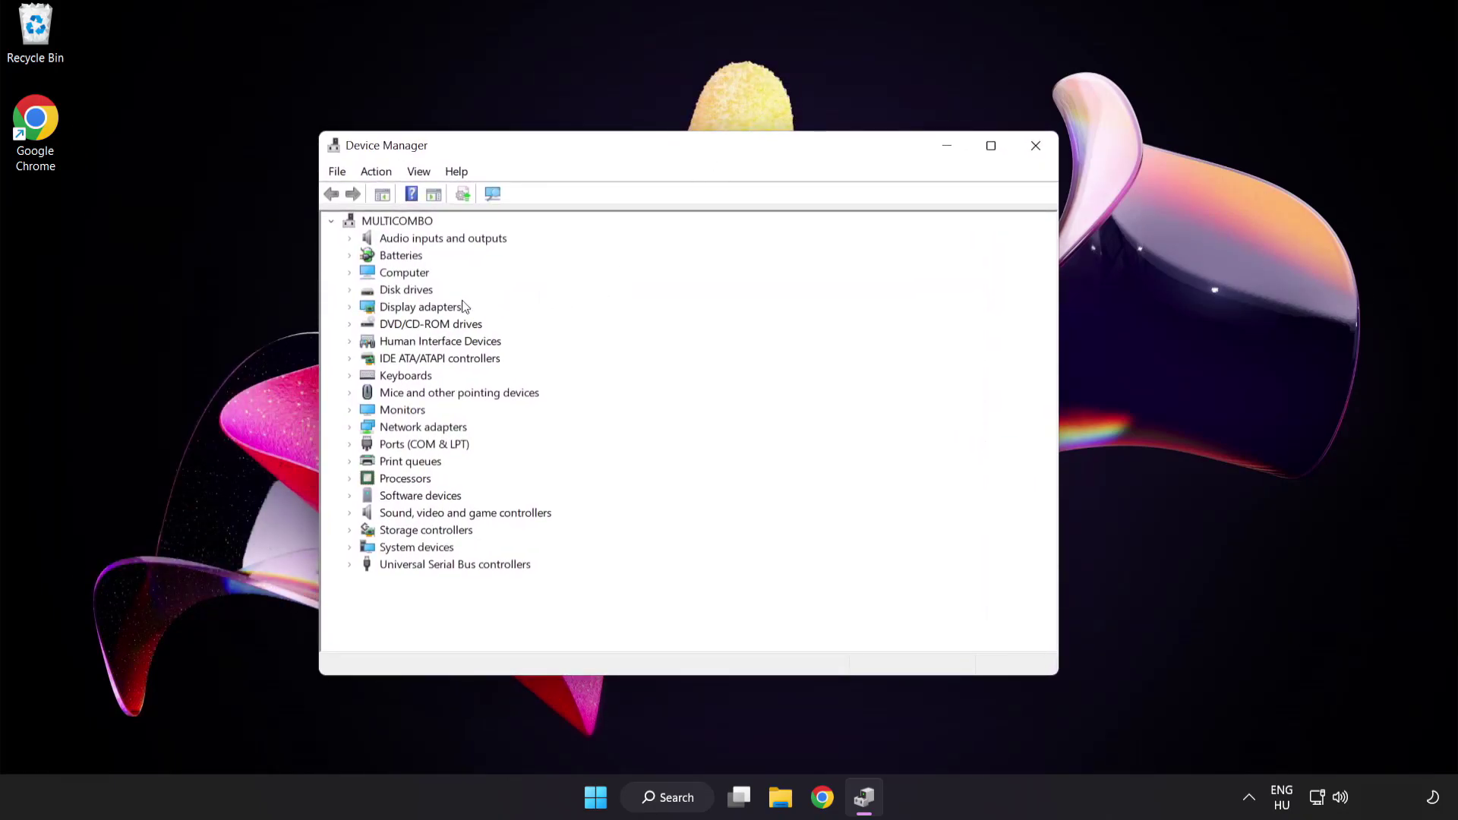
{"action": "left_click", "coordinate": [410, 310]}
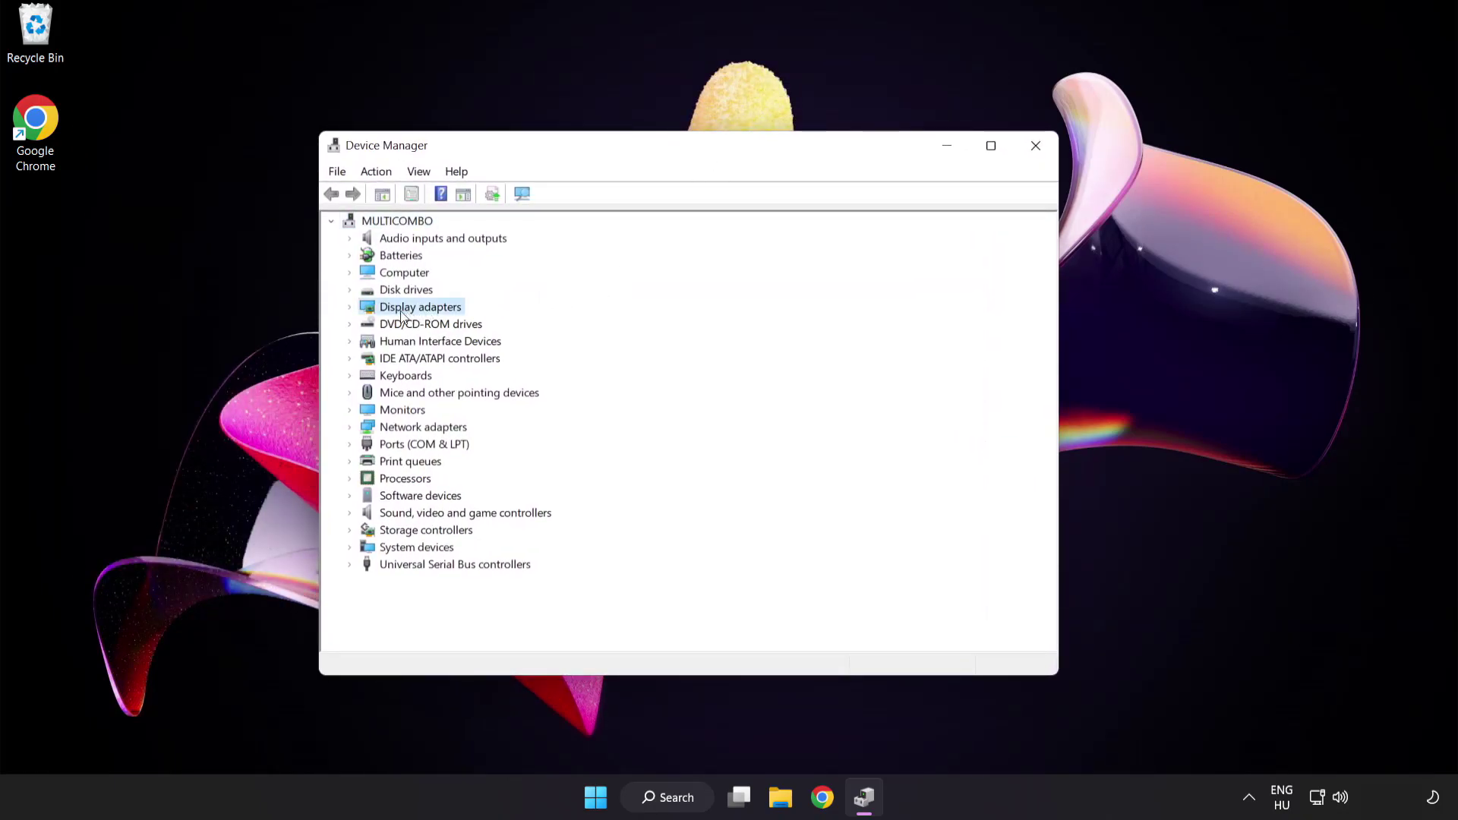
{"action": "left_click", "coordinate": [351, 309]}
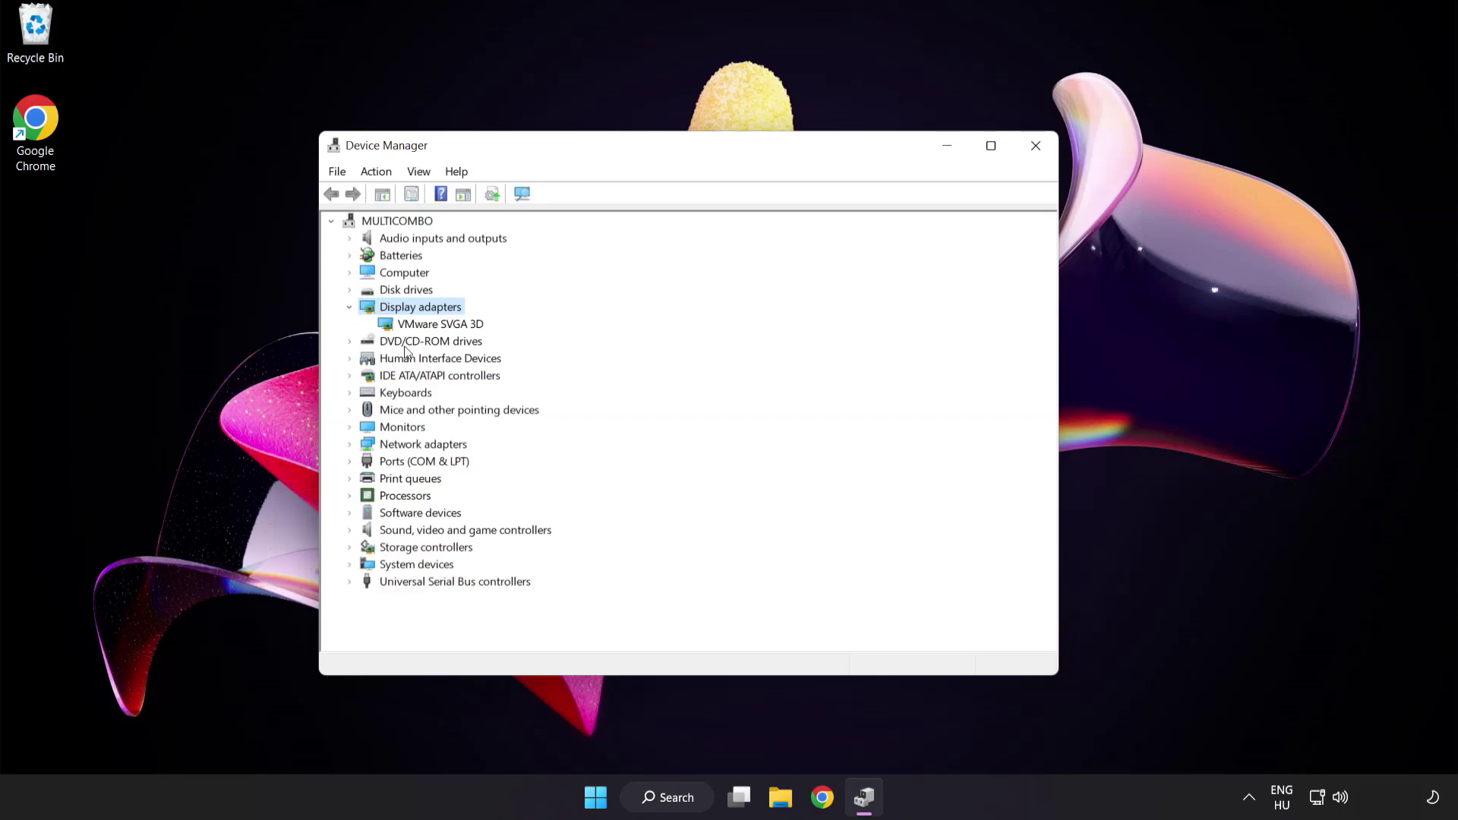
{"action": "left_click", "coordinate": [382, 319]}
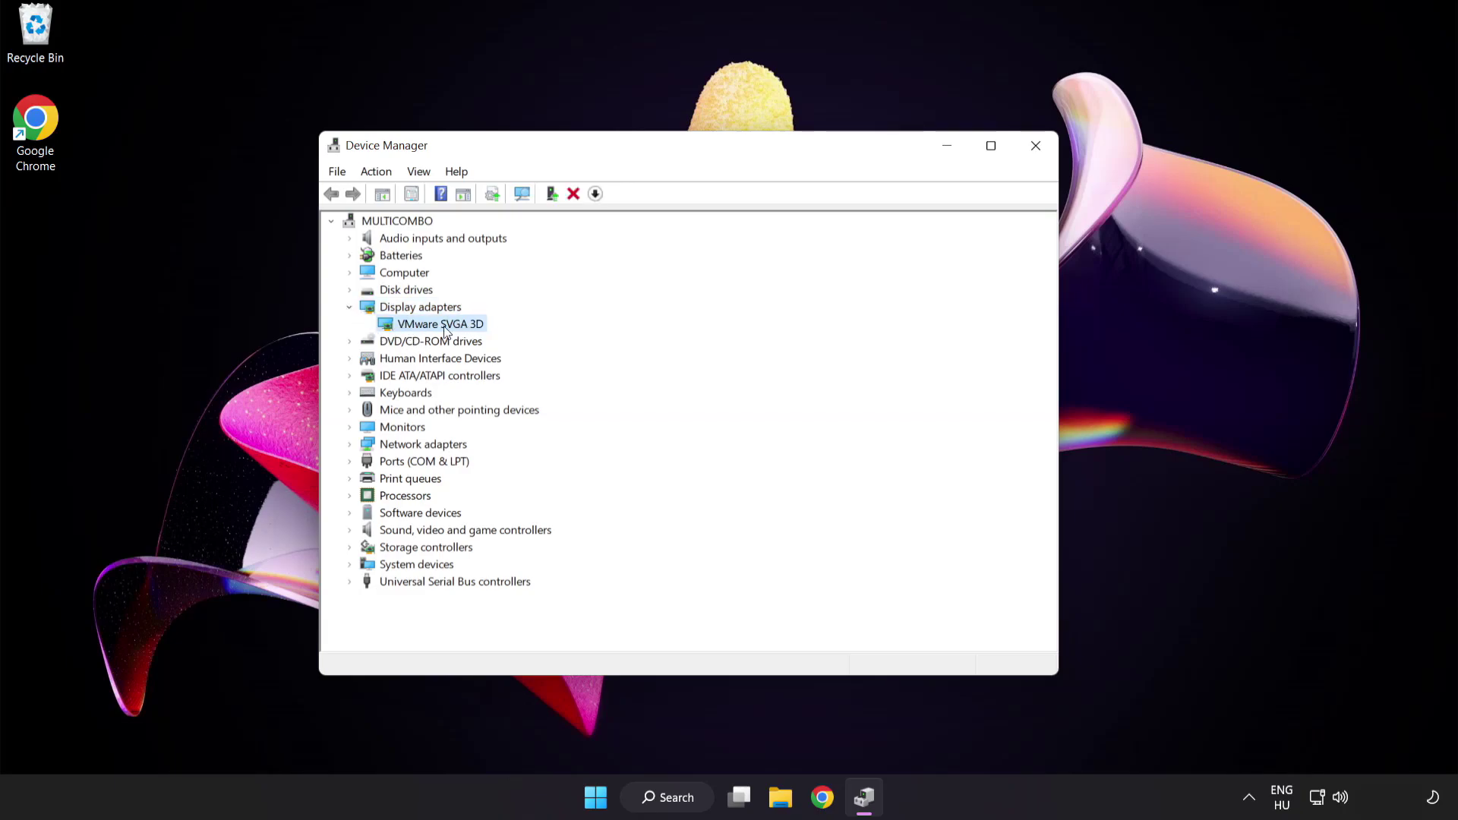
{"action": "right_click", "coordinate": [431, 331]}
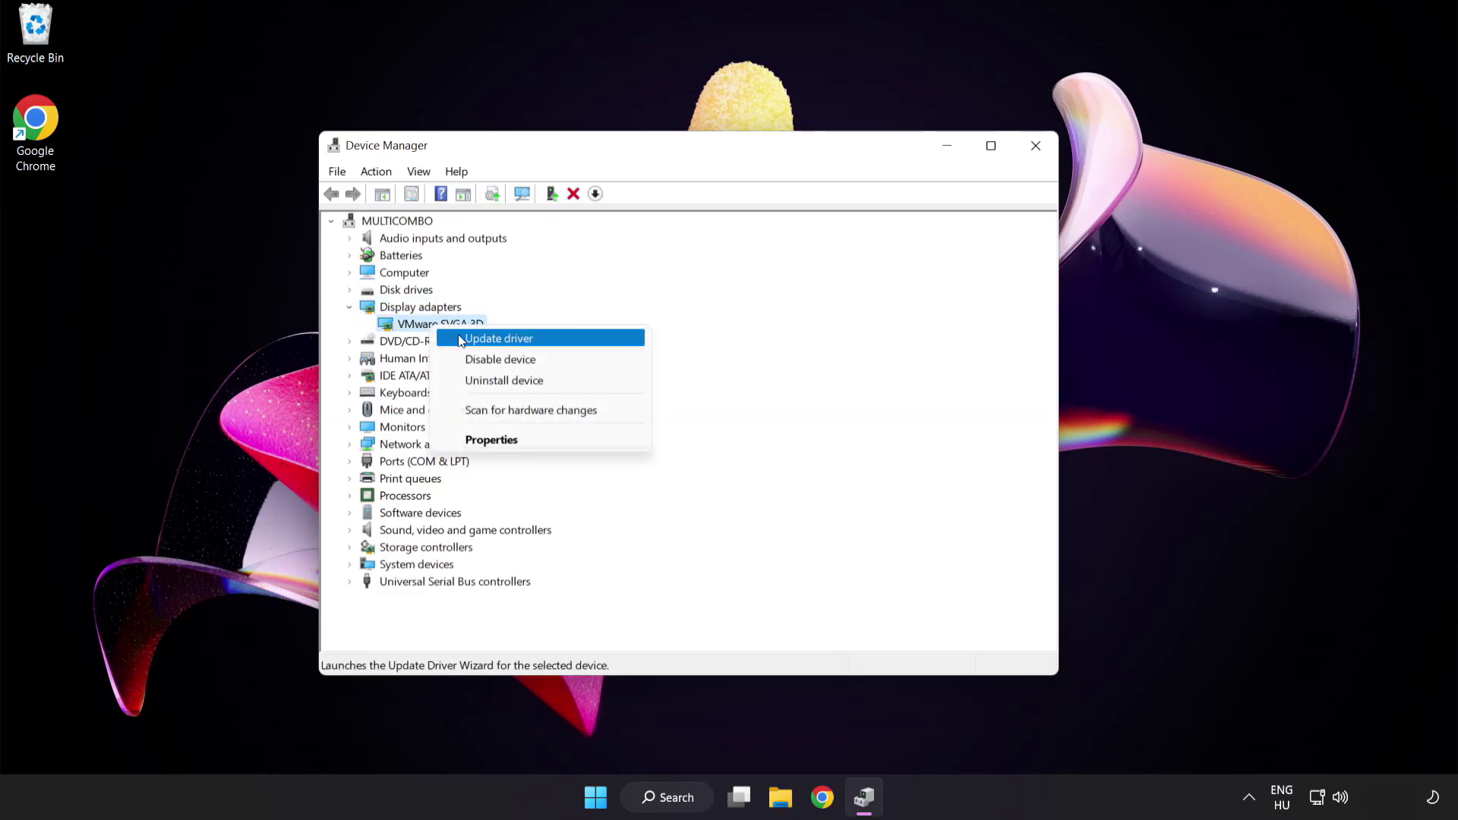
{"action": "left_click", "coordinate": [566, 338]}
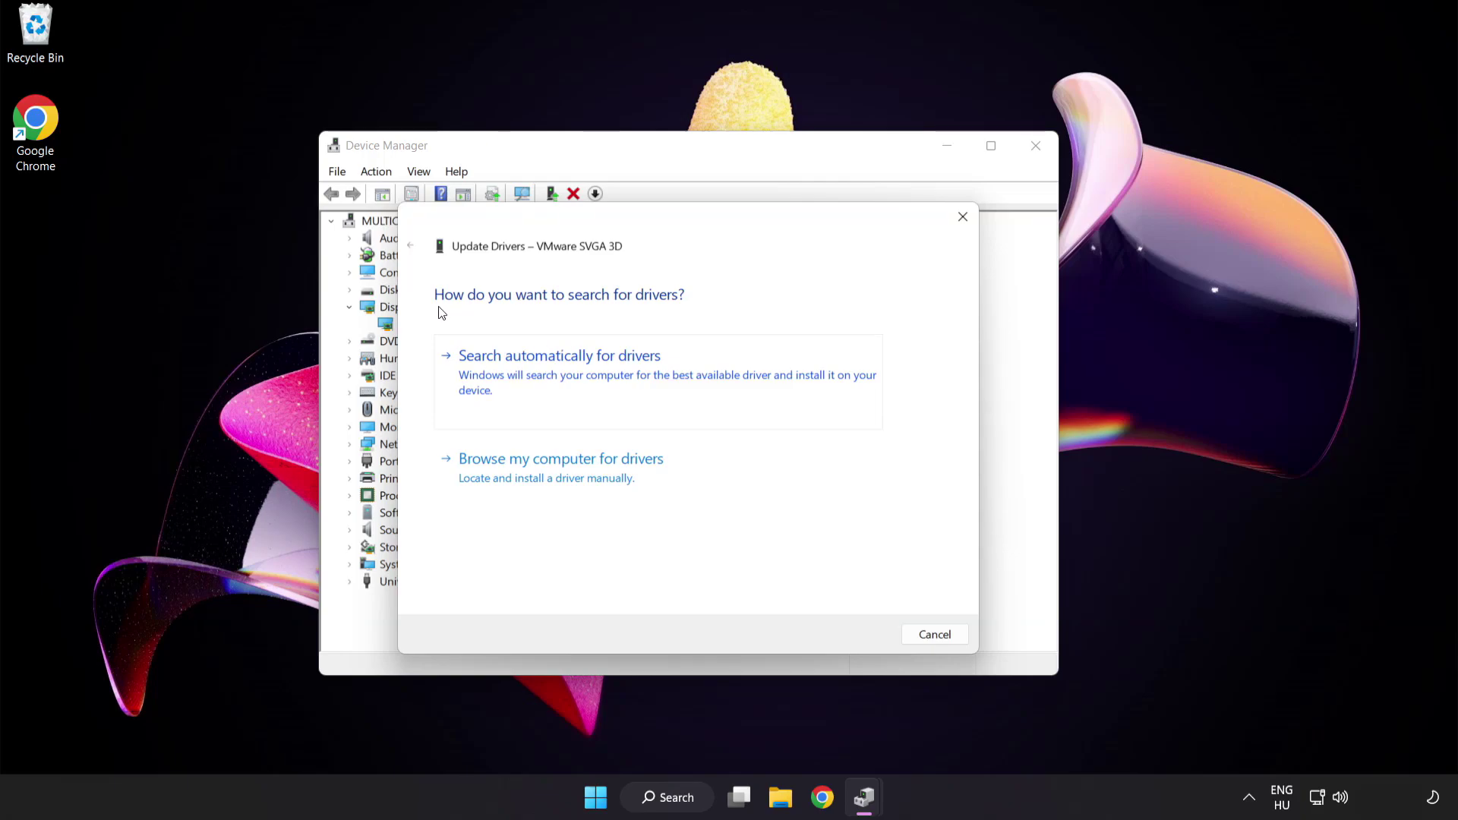
{"action": "left_click", "coordinate": [634, 377]}
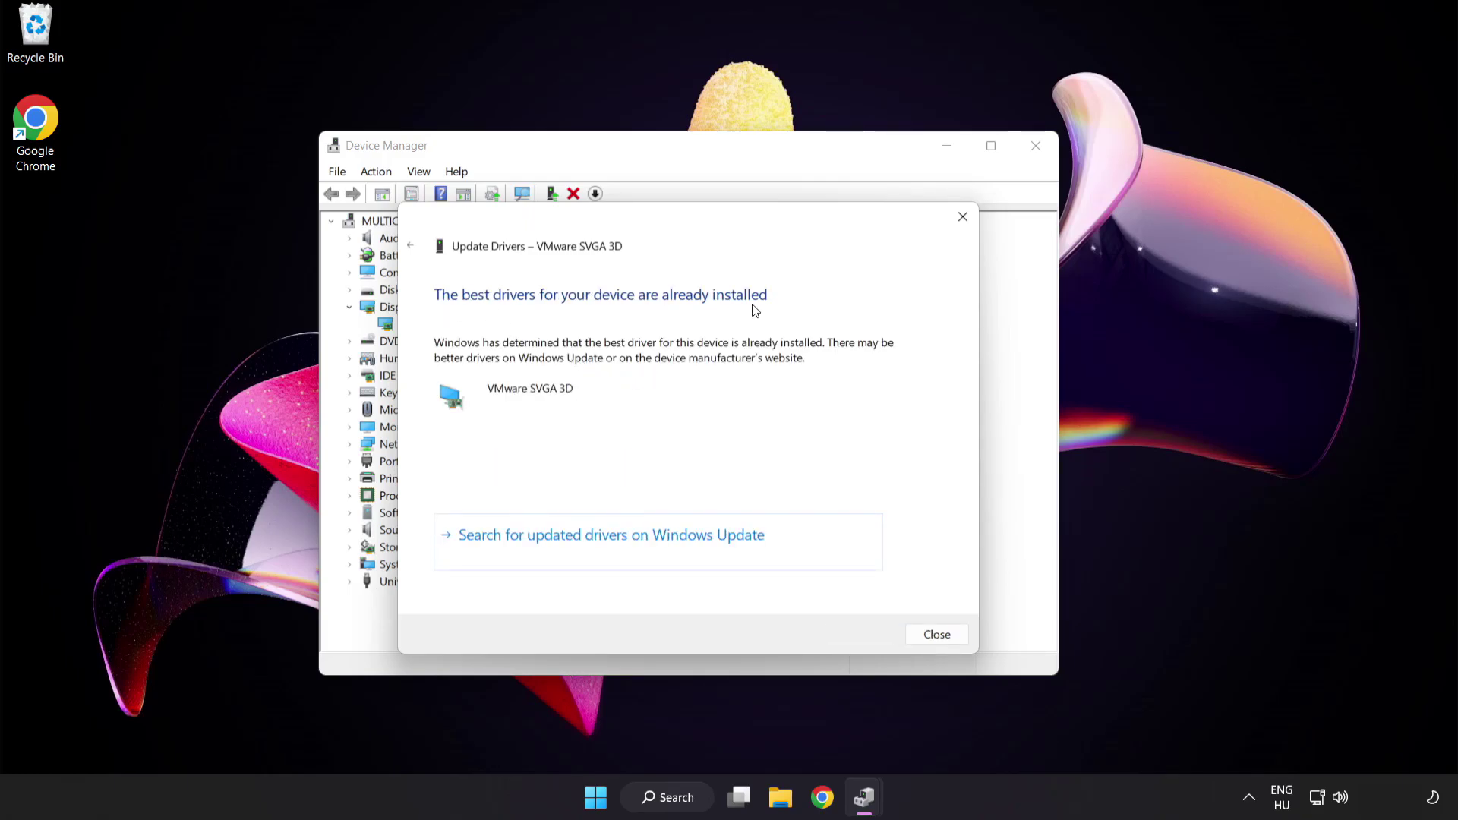
{"action": "left_click", "coordinate": [934, 636]}
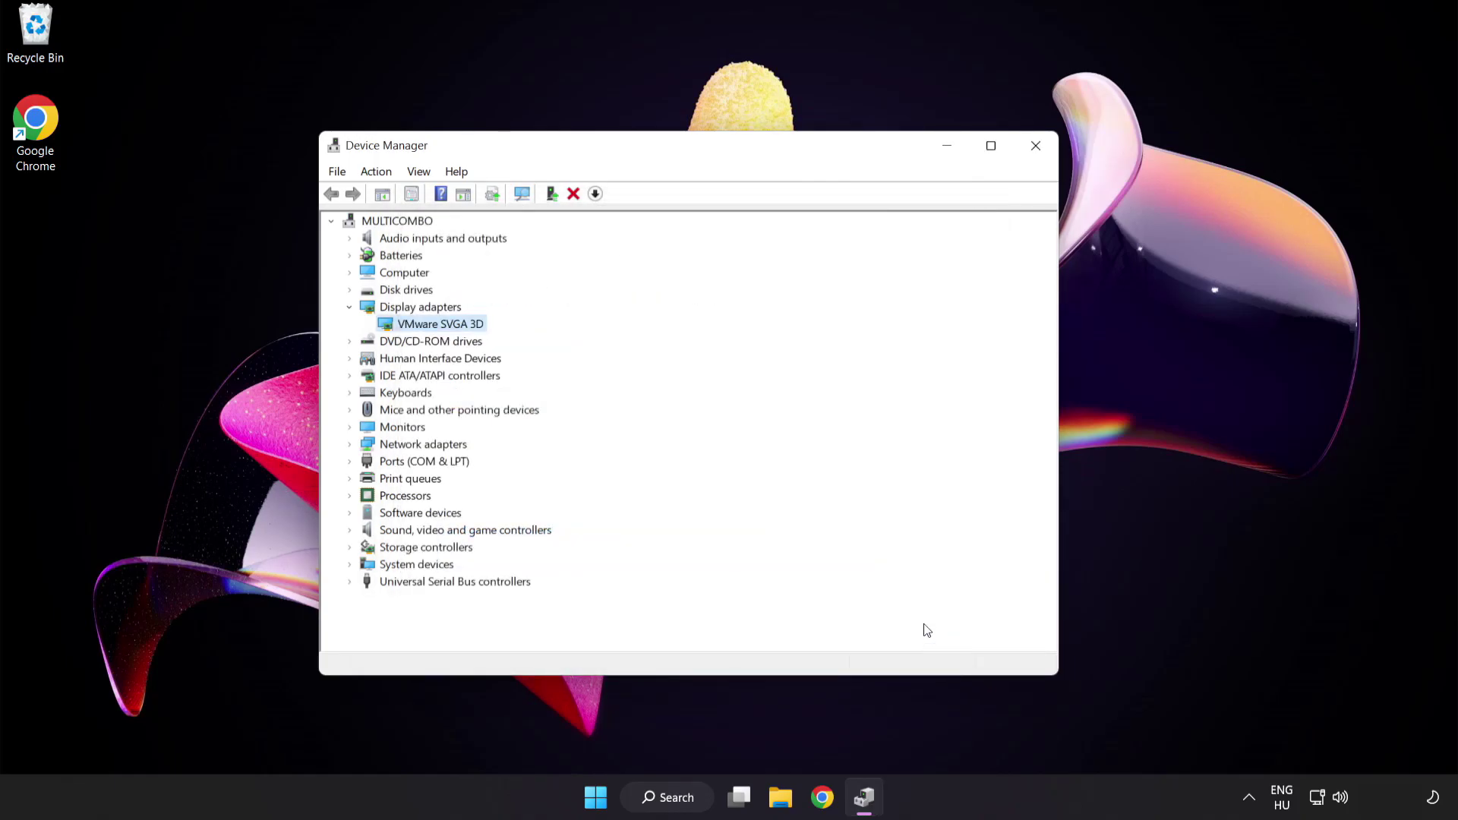
{"action": "left_click", "coordinate": [1031, 150]}
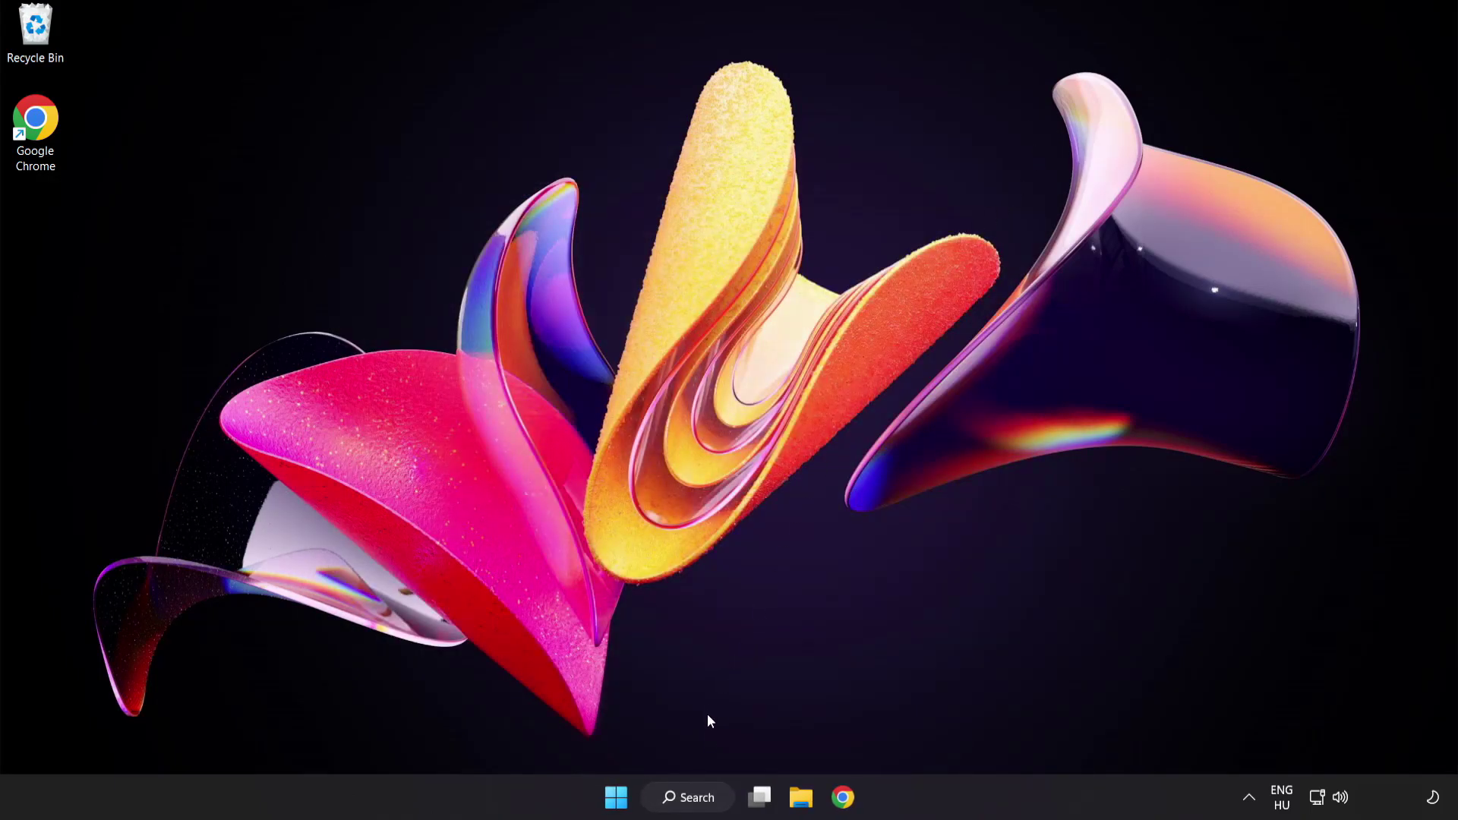
Check for updates in Windows Update Settings, confirm the PC is up to date, and close Settings
{"action": "left_click", "coordinate": [701, 805]}
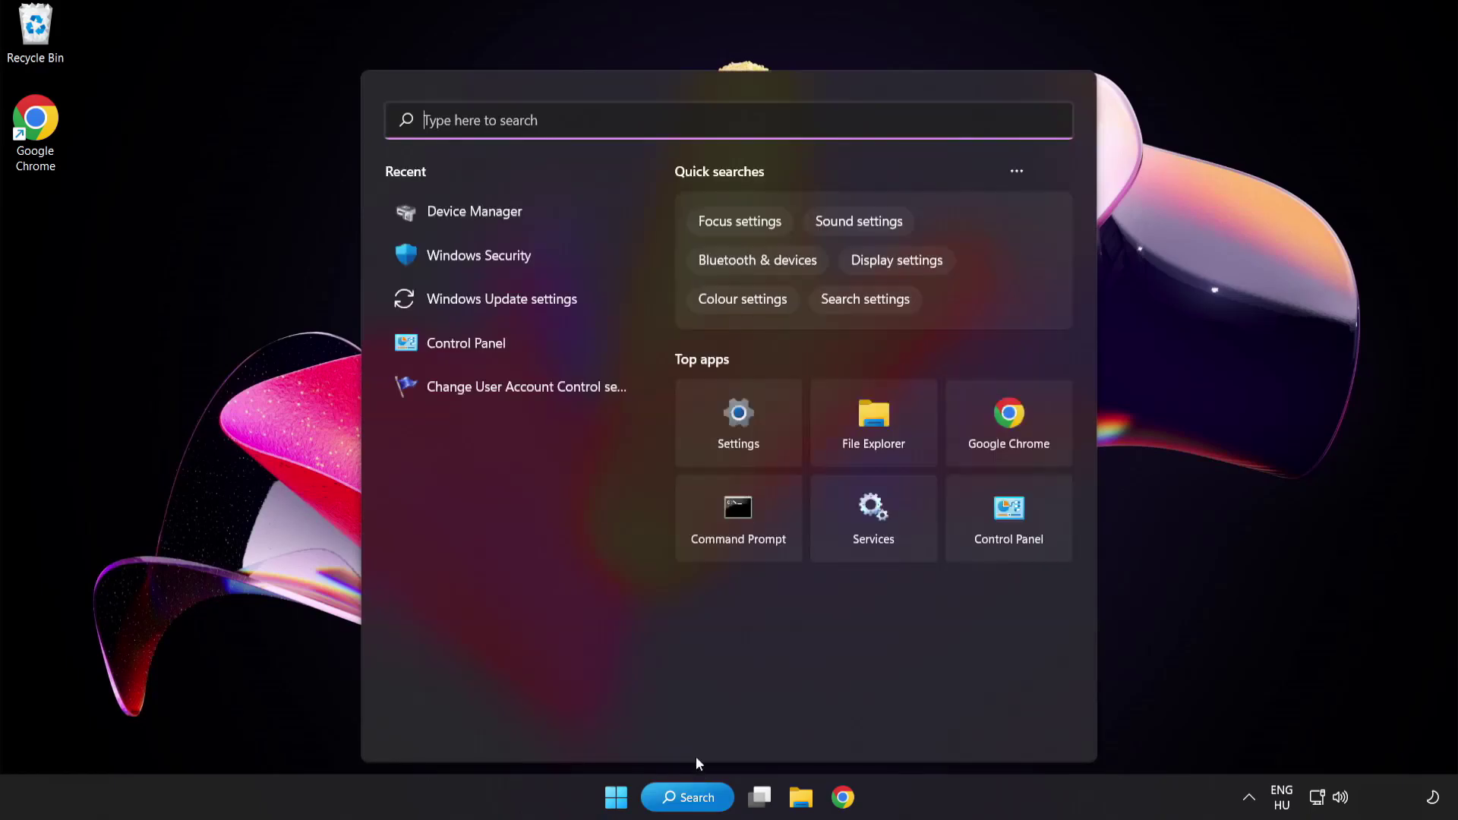
{"action": "type", "text": "up"}
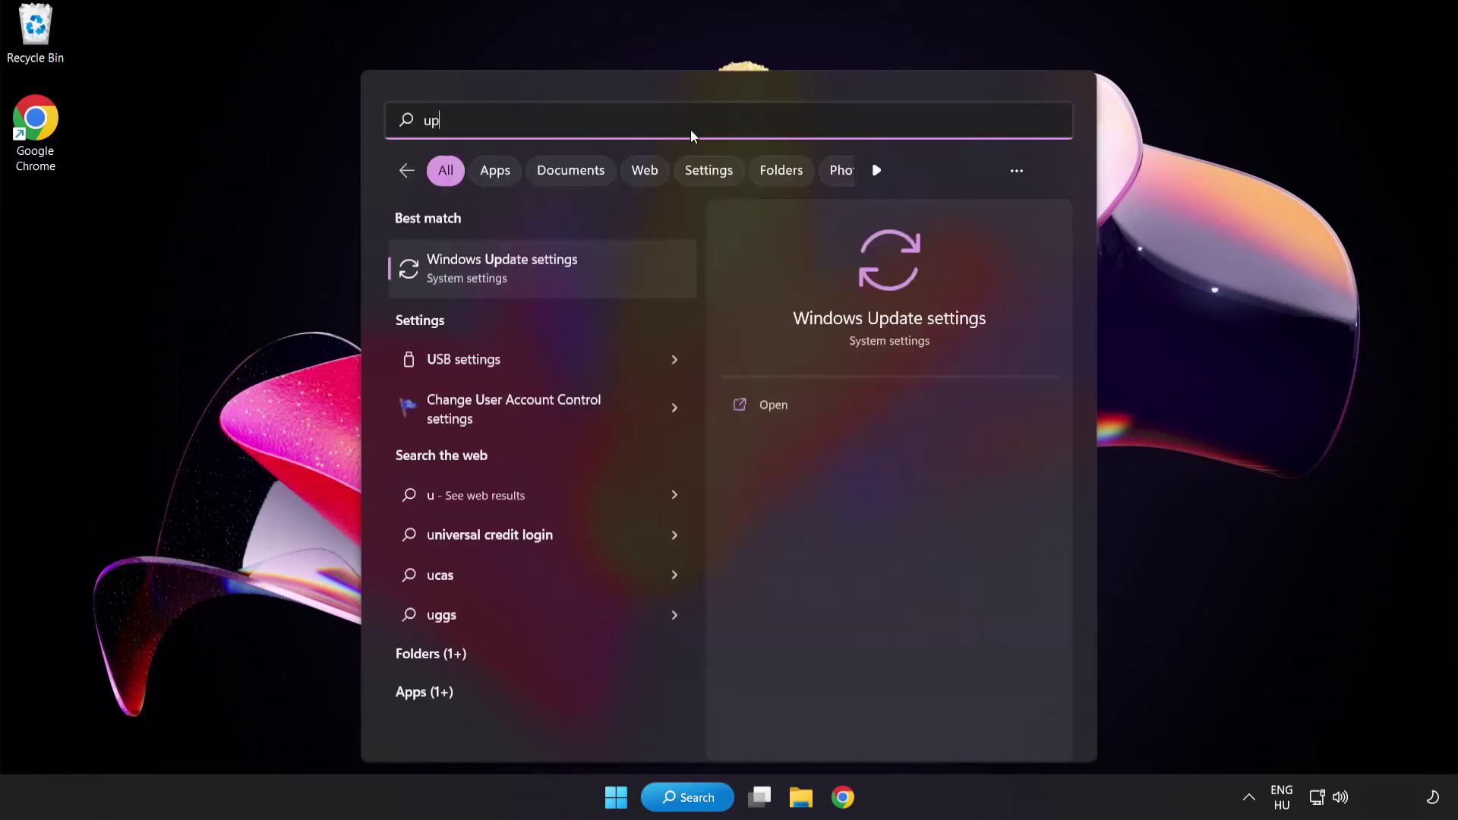
{"action": "type", "text": "date"}
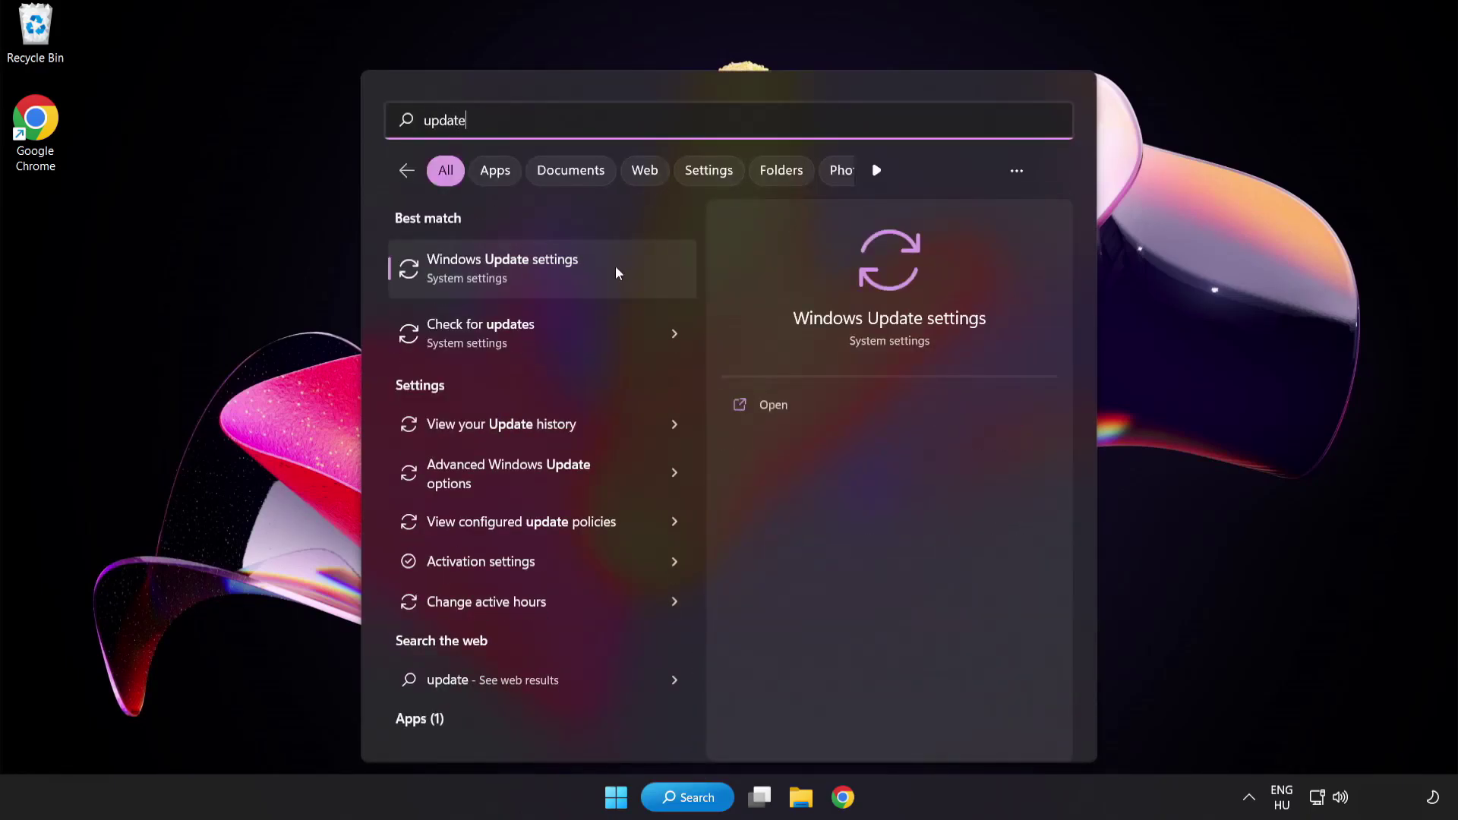
{"action": "left_click", "coordinate": [557, 276]}
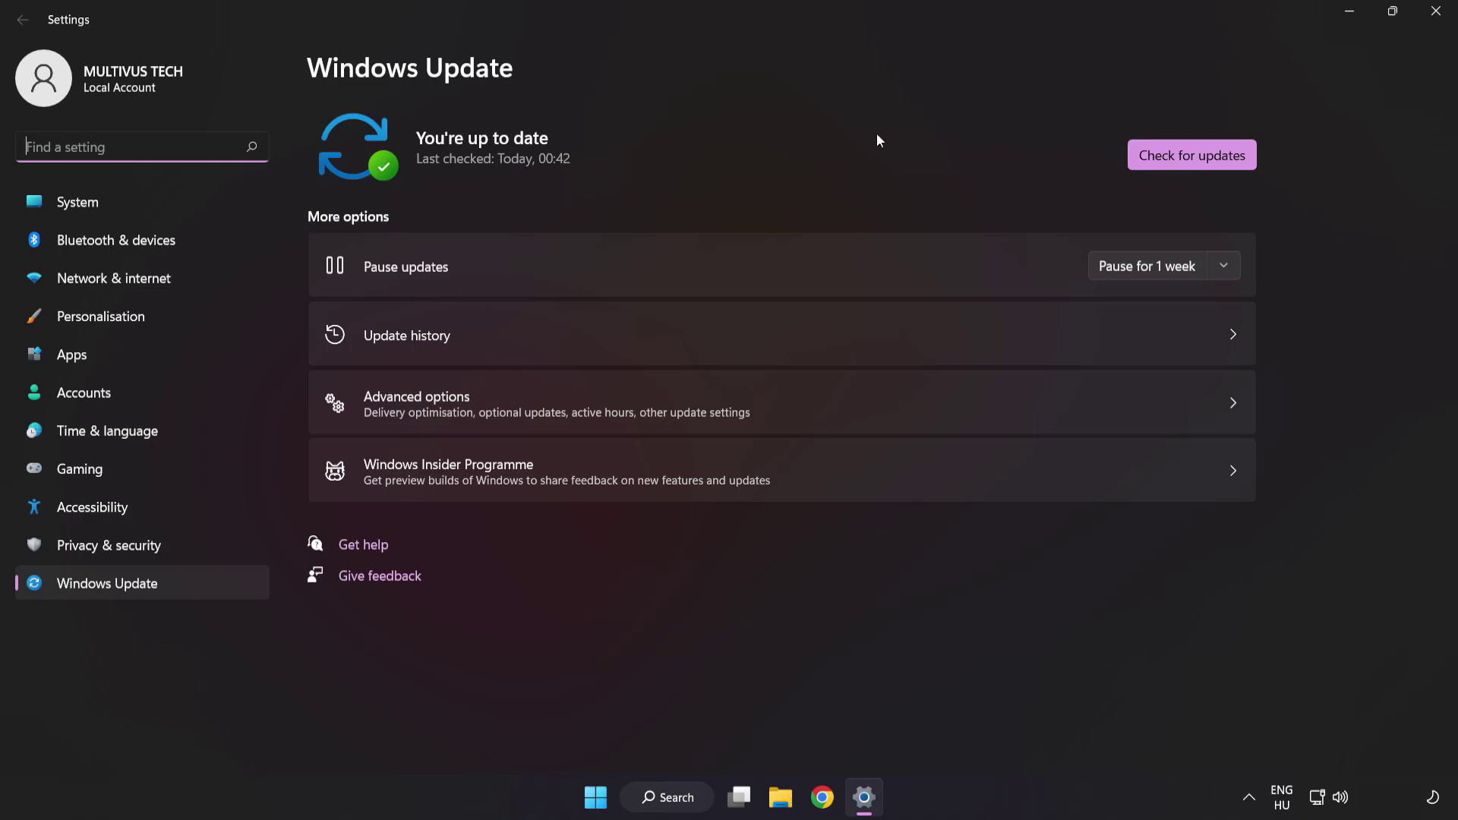
{"action": "left_click", "coordinate": [1185, 164]}
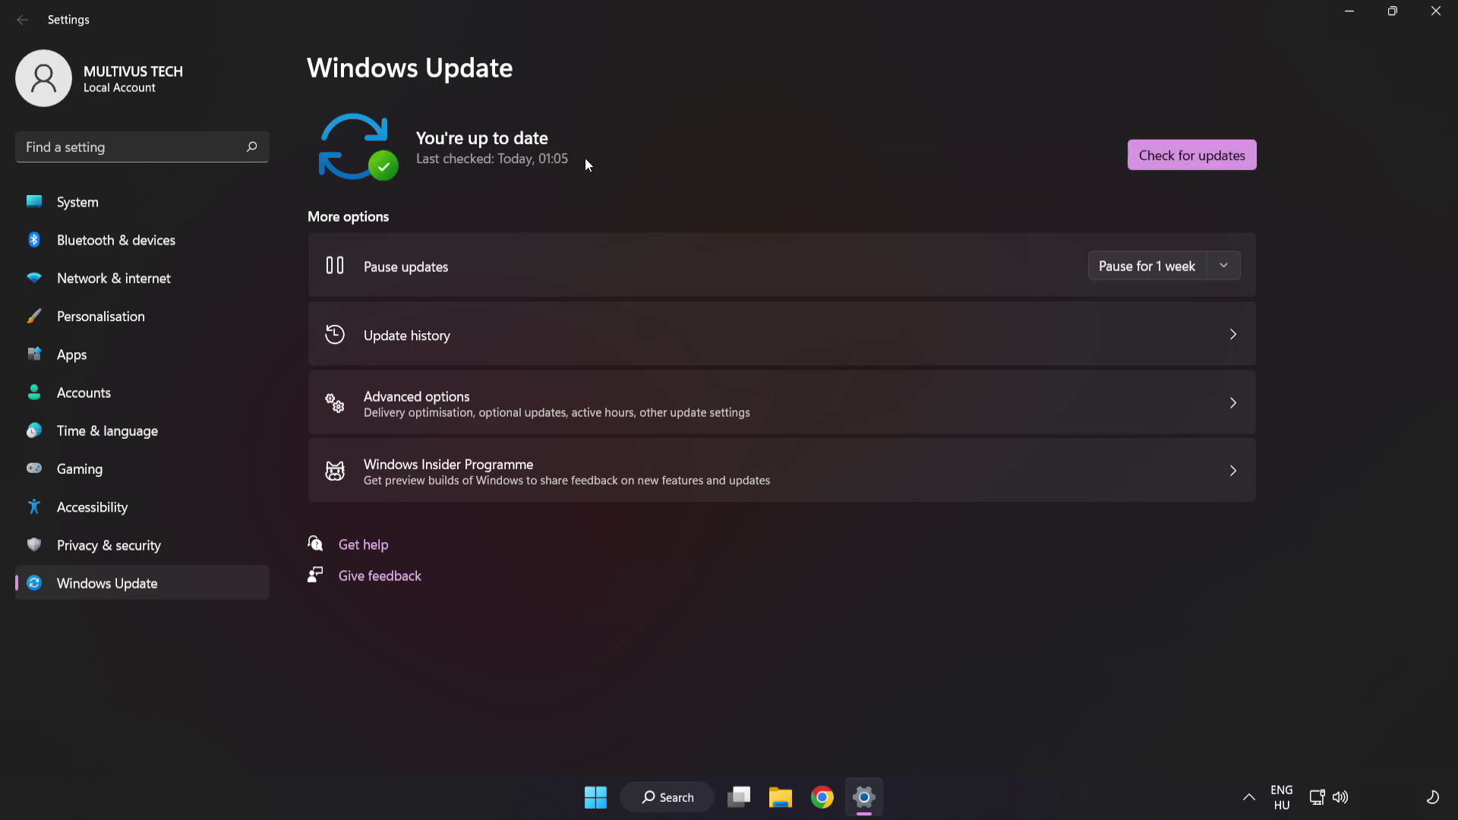
{"action": "left_click", "coordinate": [1434, 21]}
{"action": "left_click", "coordinate": [119, 131]}
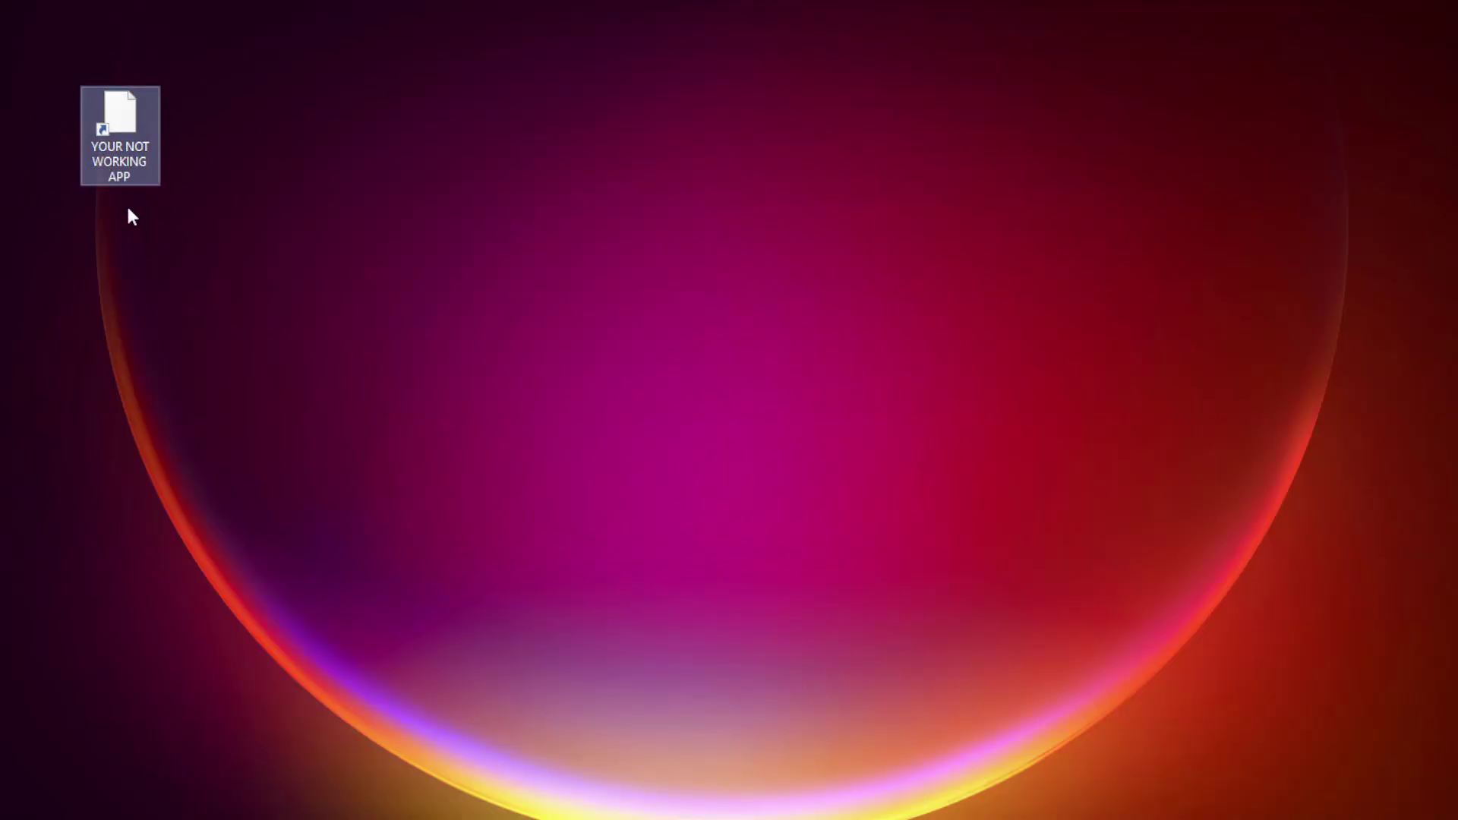
Give the YOUR NOT WORKING APP shortcut Windows 8 mode, no fullscreen optimizations, and administrator rights
{"action": "right_click", "coordinate": [118, 106]}
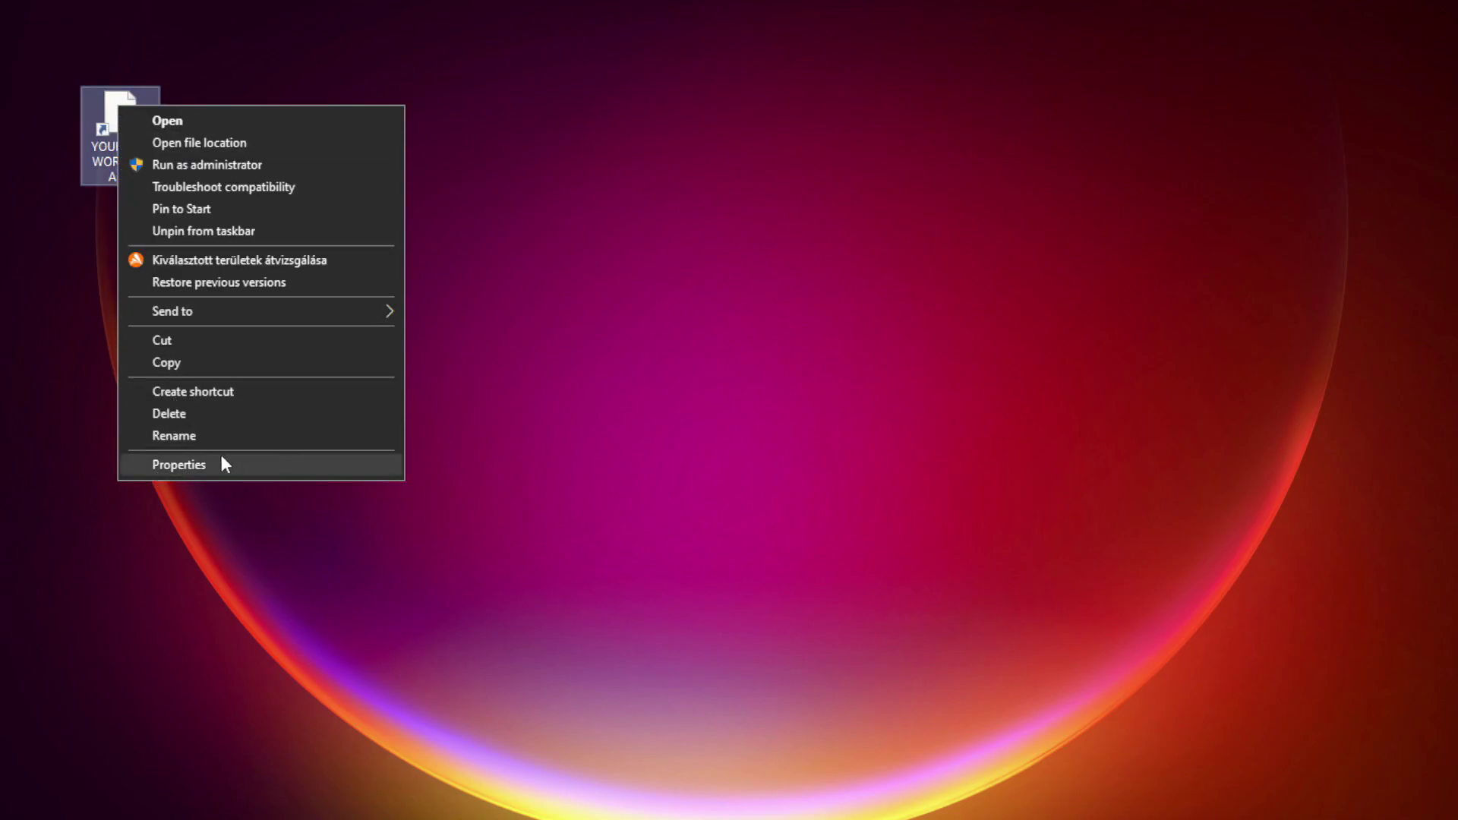
{"action": "left_click", "coordinate": [291, 464]}
{"action": "left_click_drag", "start_coordinate": [327, 125], "coordinate": [725, 160]}
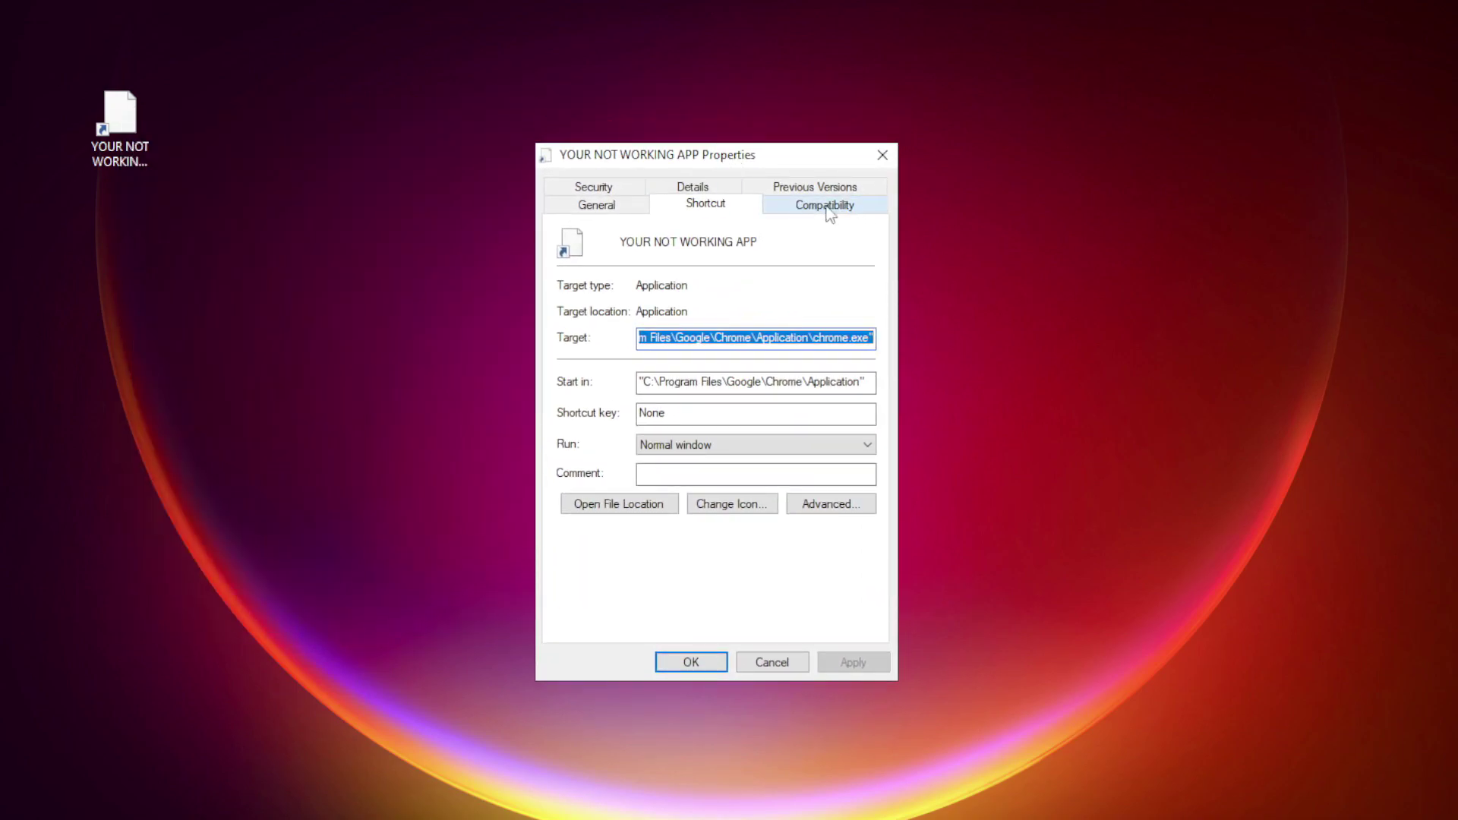
{"action": "left_click", "coordinate": [854, 216]}
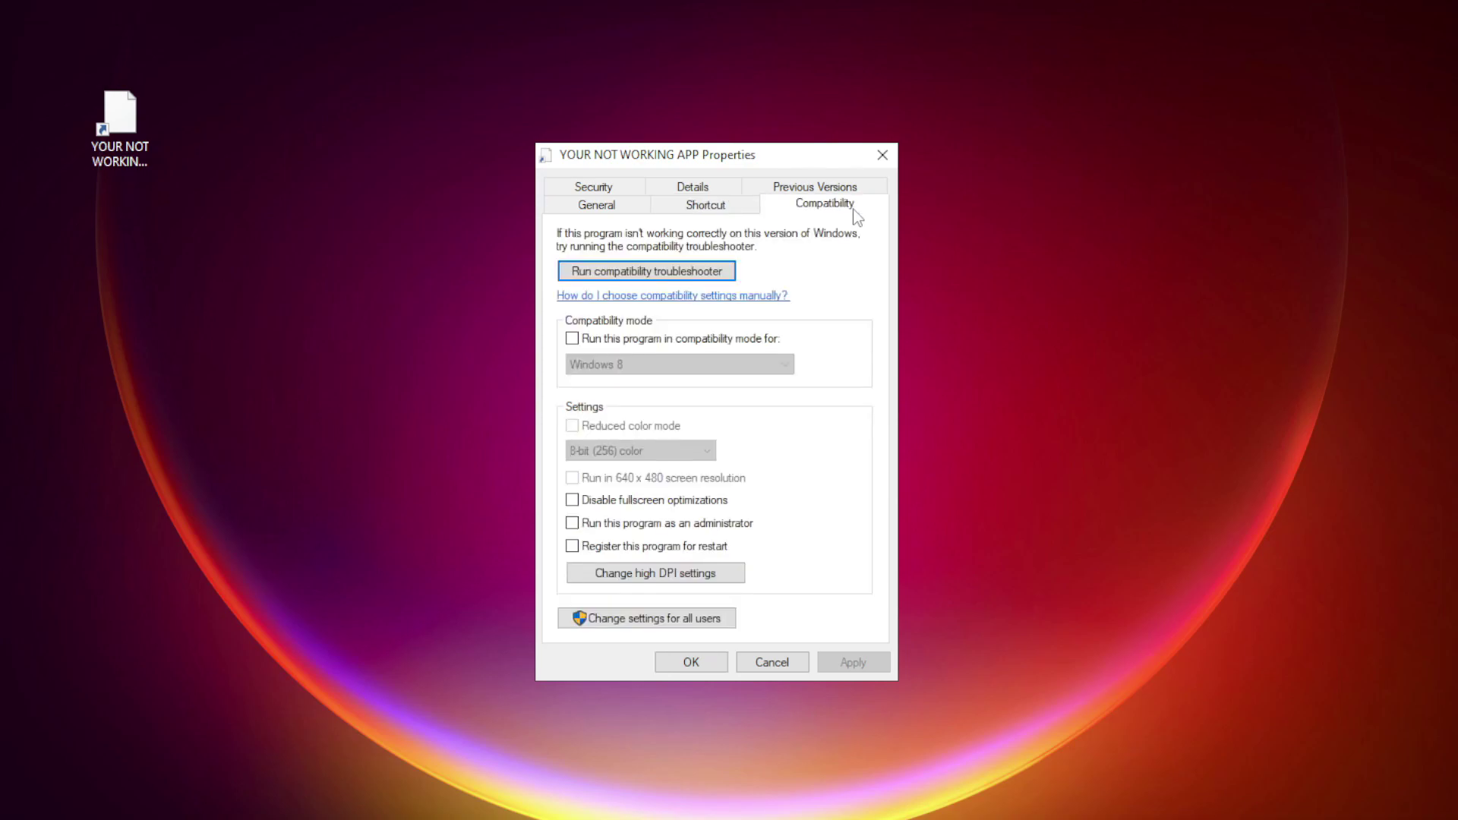
{"action": "left_click", "coordinate": [592, 341]}
{"action": "left_click", "coordinate": [626, 362]}
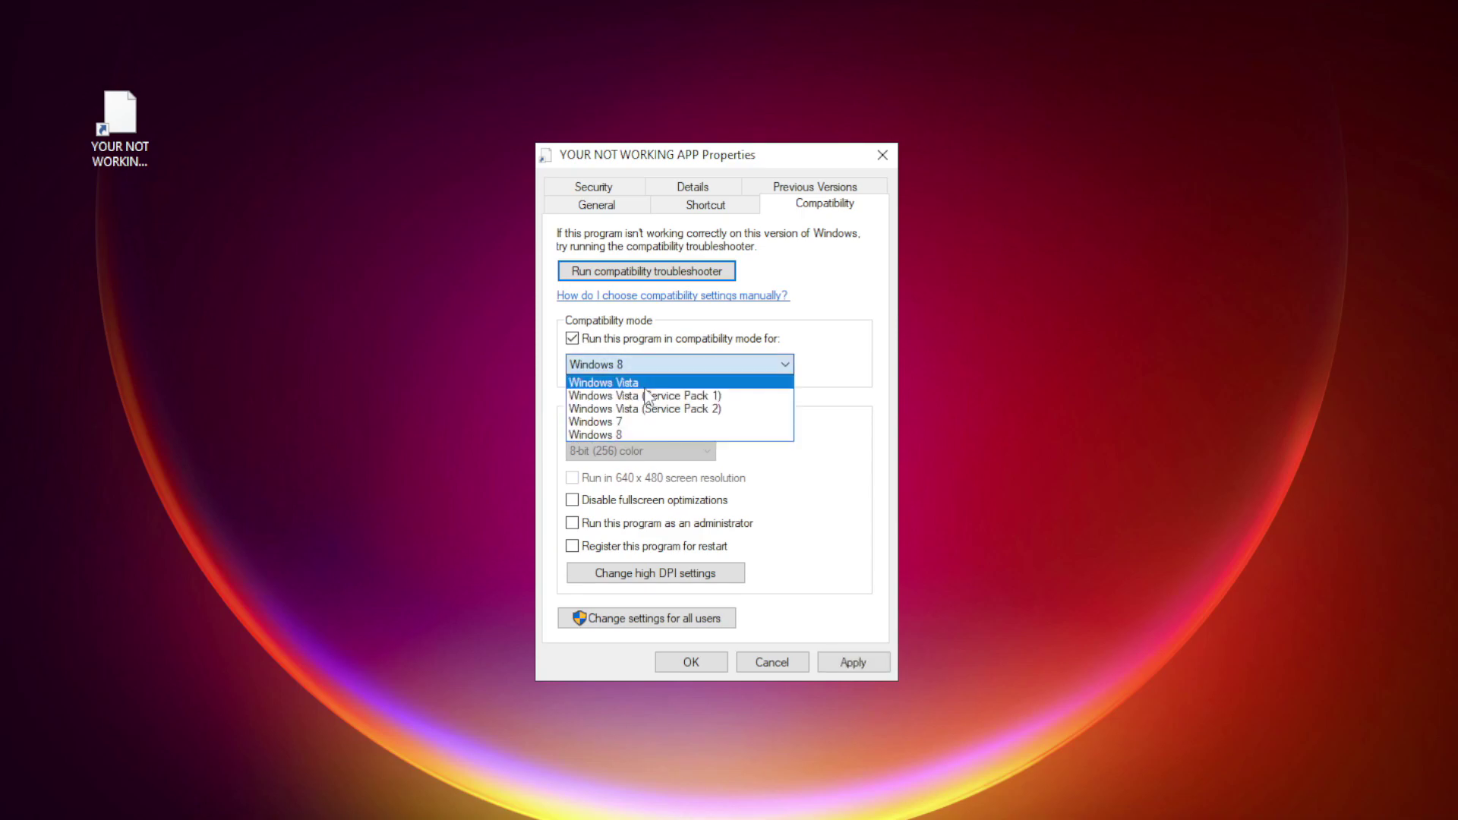
{"action": "left_click", "coordinate": [637, 430]}
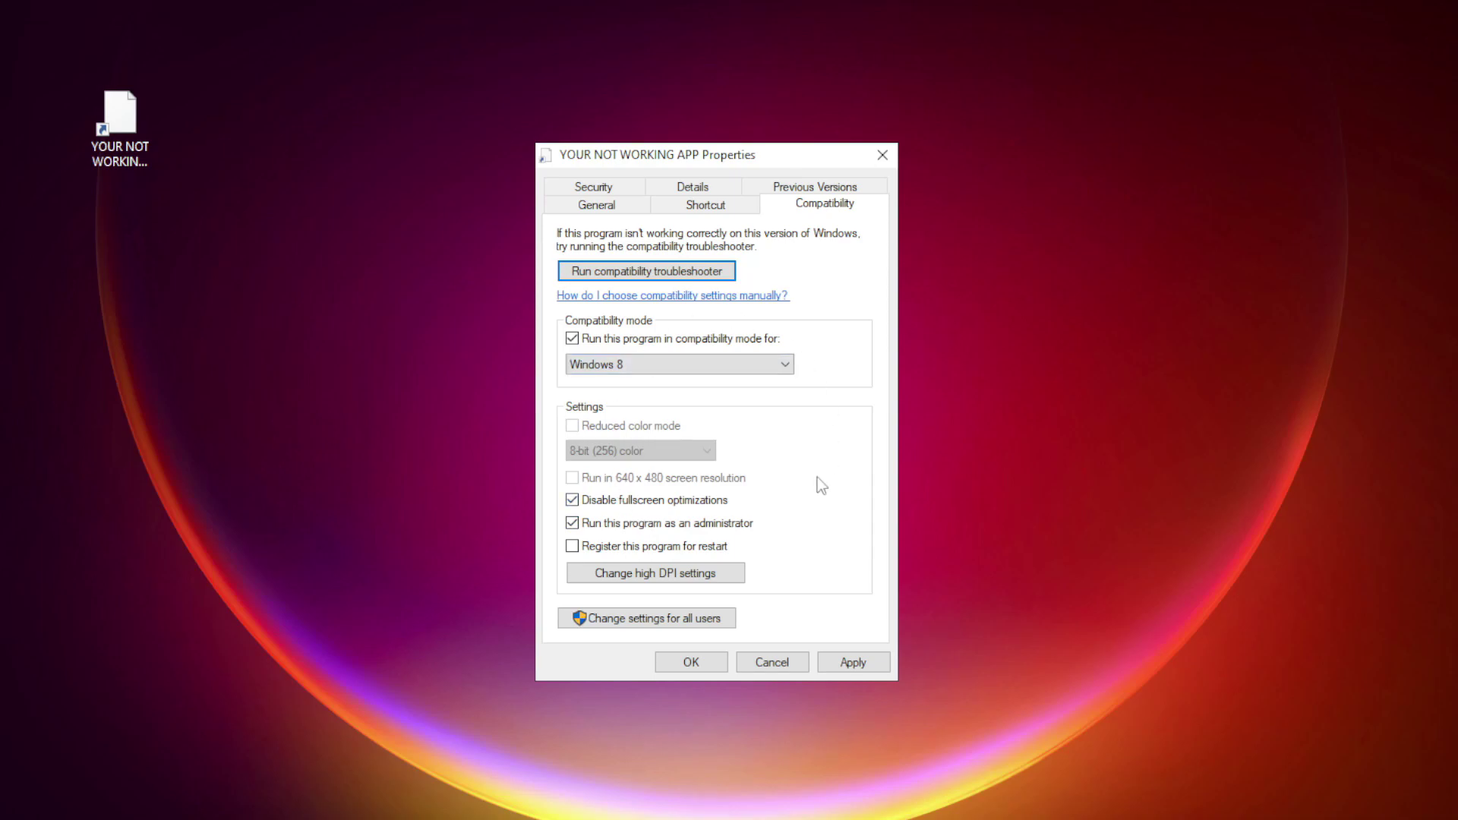
{"action": "left_click", "coordinate": [855, 663]}
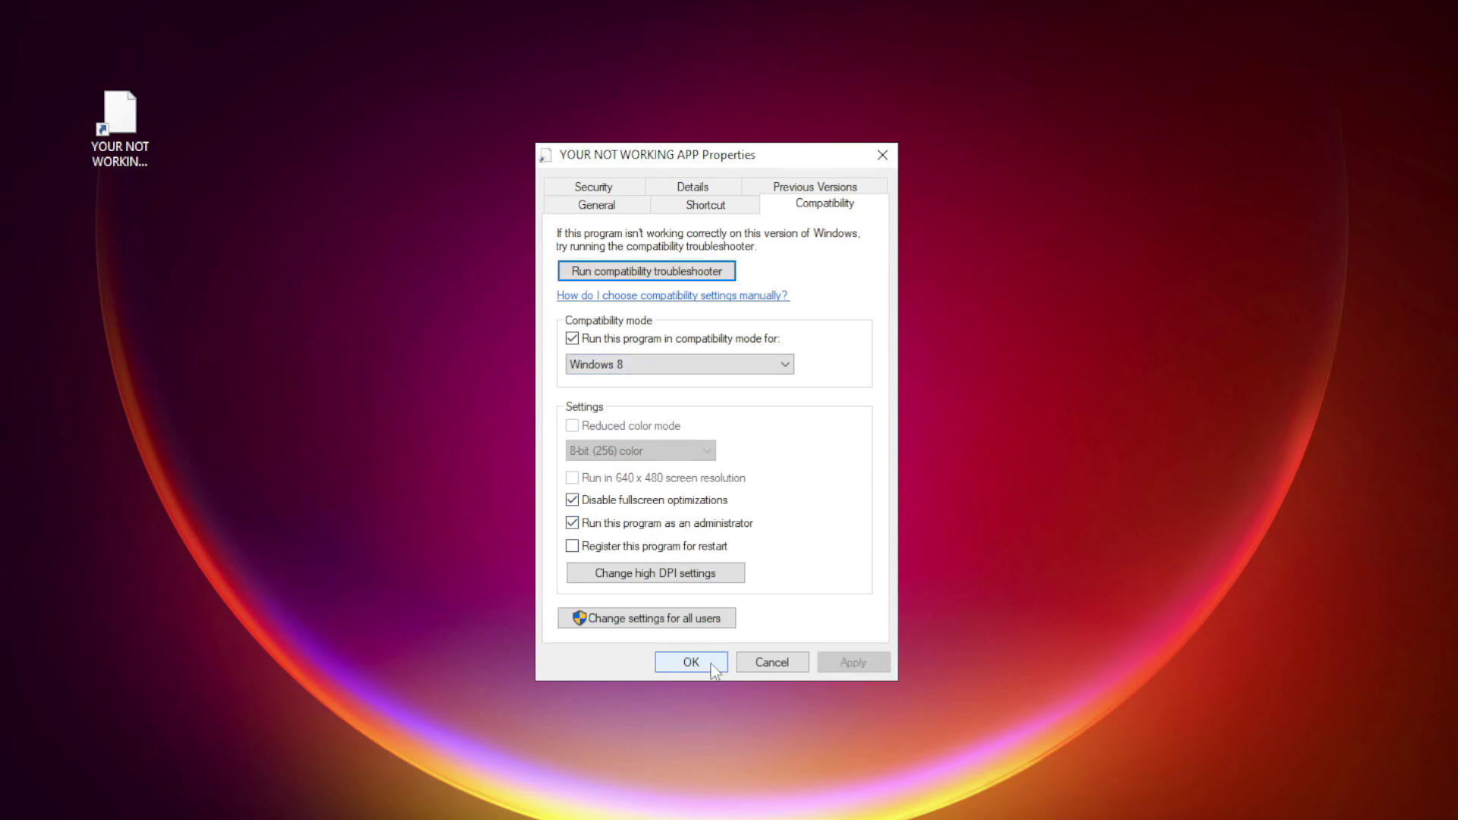
{"action": "left_click", "coordinate": [691, 662]}
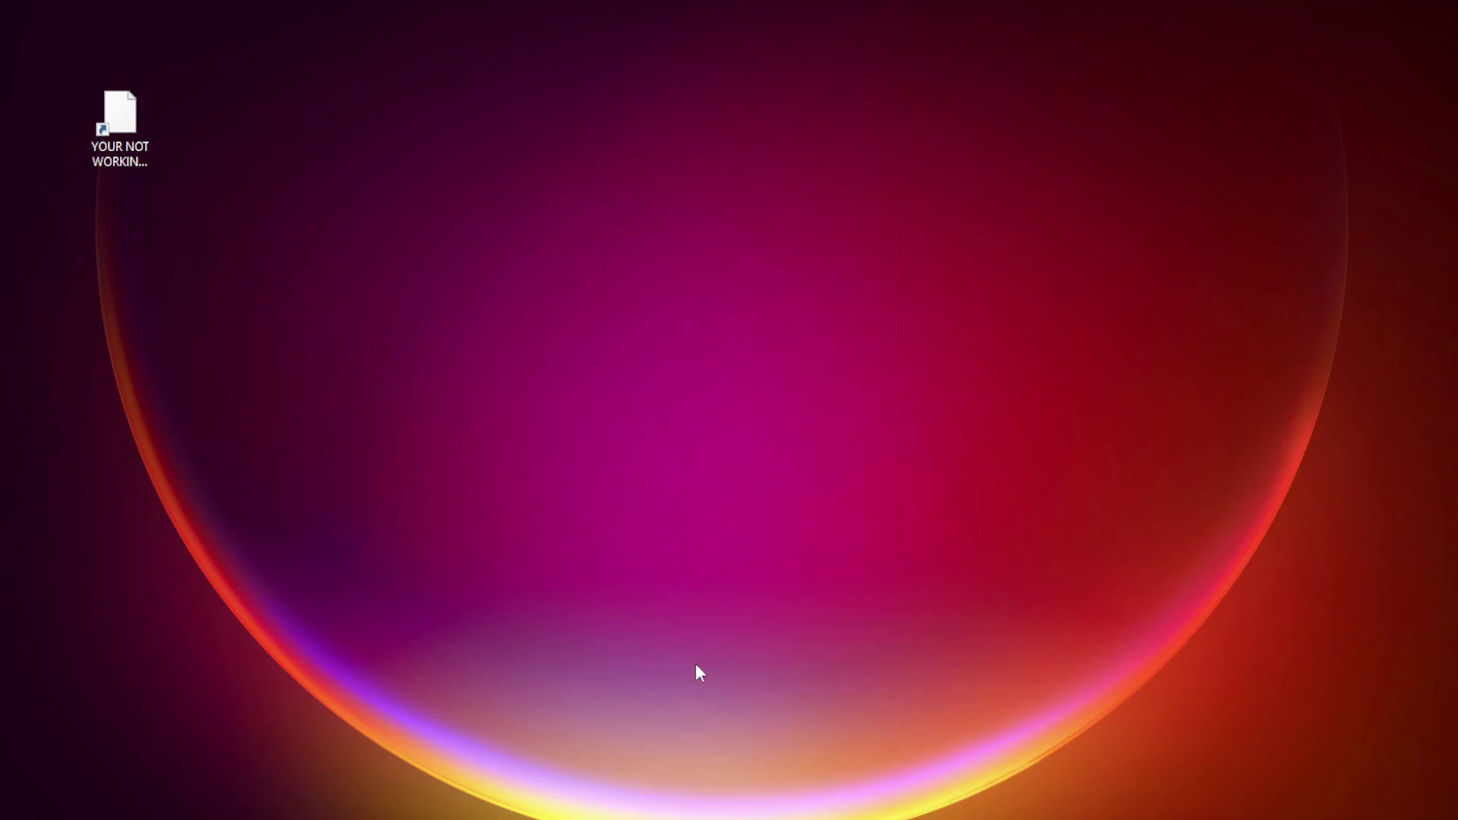
Launch Task Manager from the Start button's power-user menu
{"action": "left_click", "coordinate": [111, 131]}
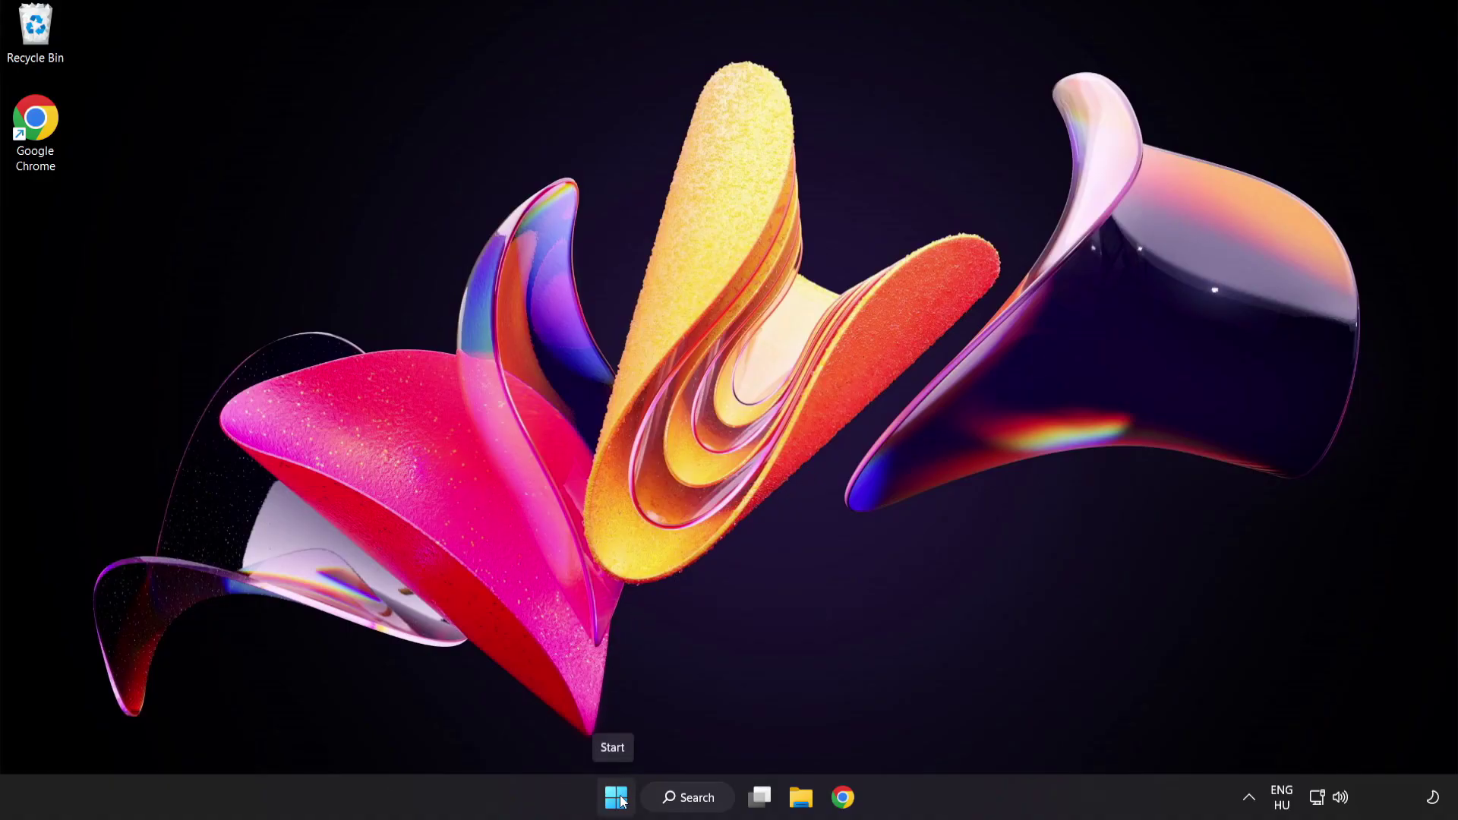
{"action": "right_click", "coordinate": [622, 802]}
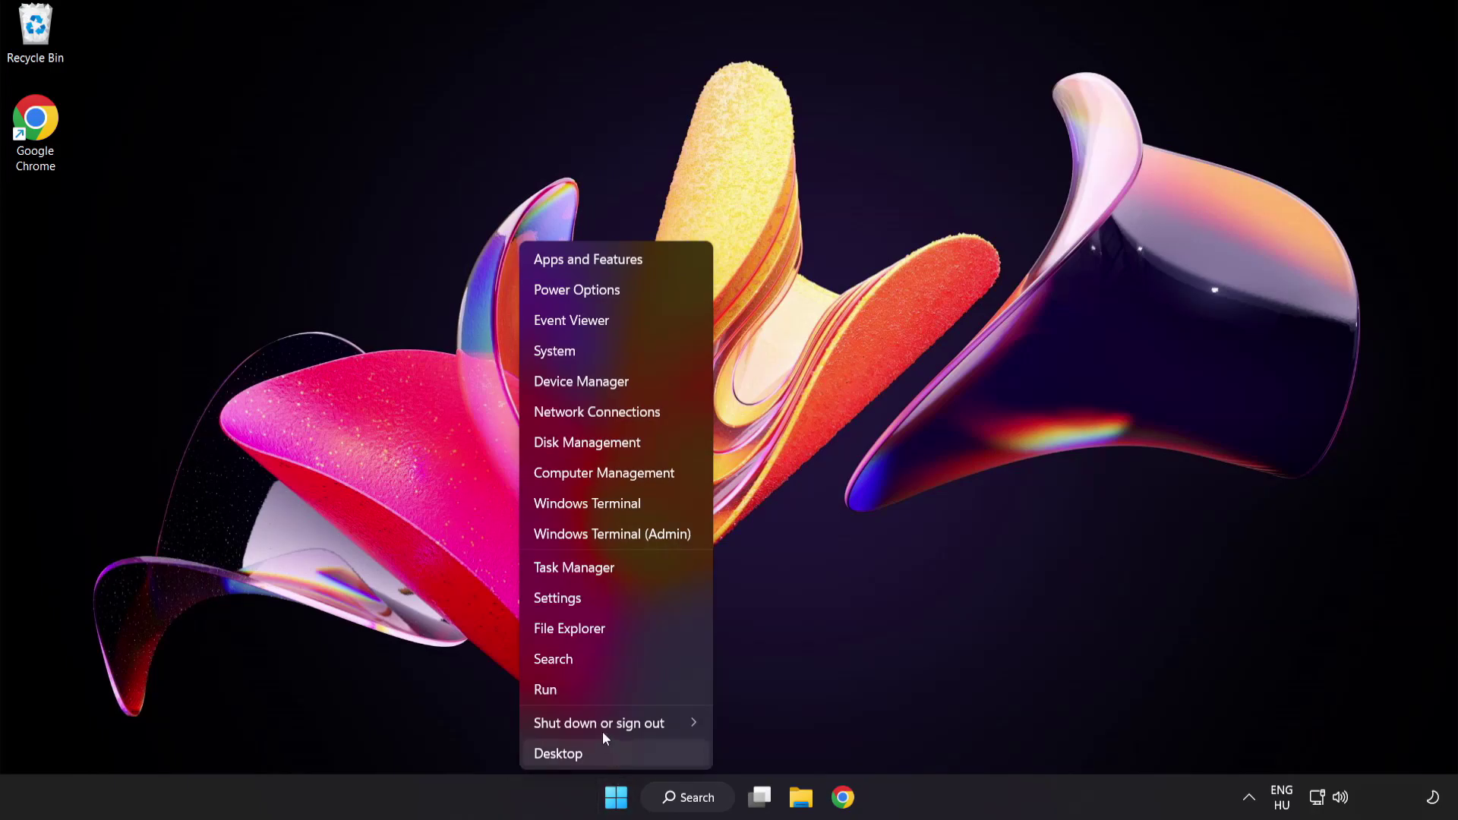
{"action": "left_click", "coordinate": [629, 573]}
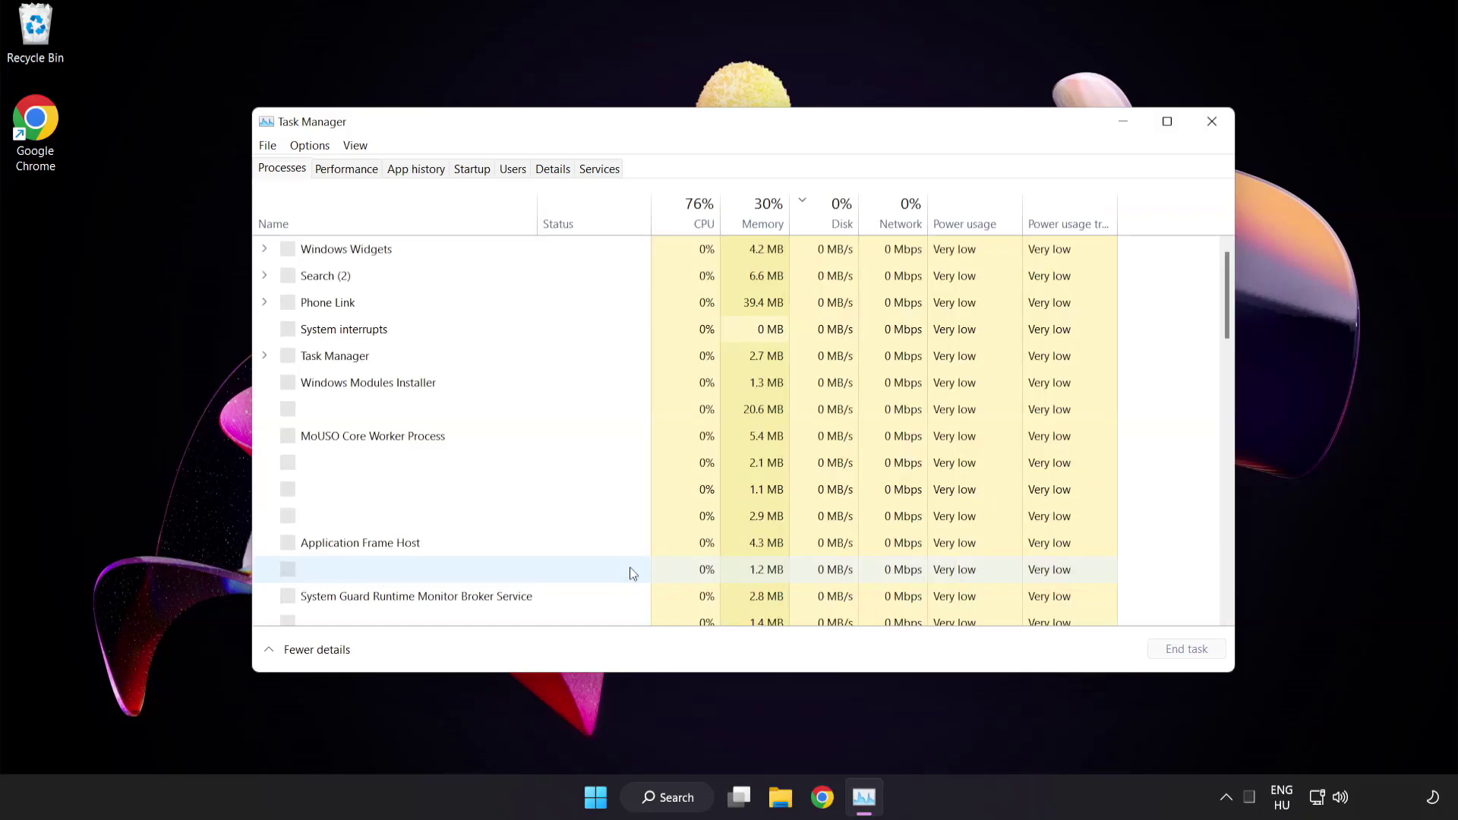
Disable Cortana, Phone Link, Terminal and Windows Security notification icon at startup, then close Task Manager
{"action": "left_click", "coordinate": [472, 169]}
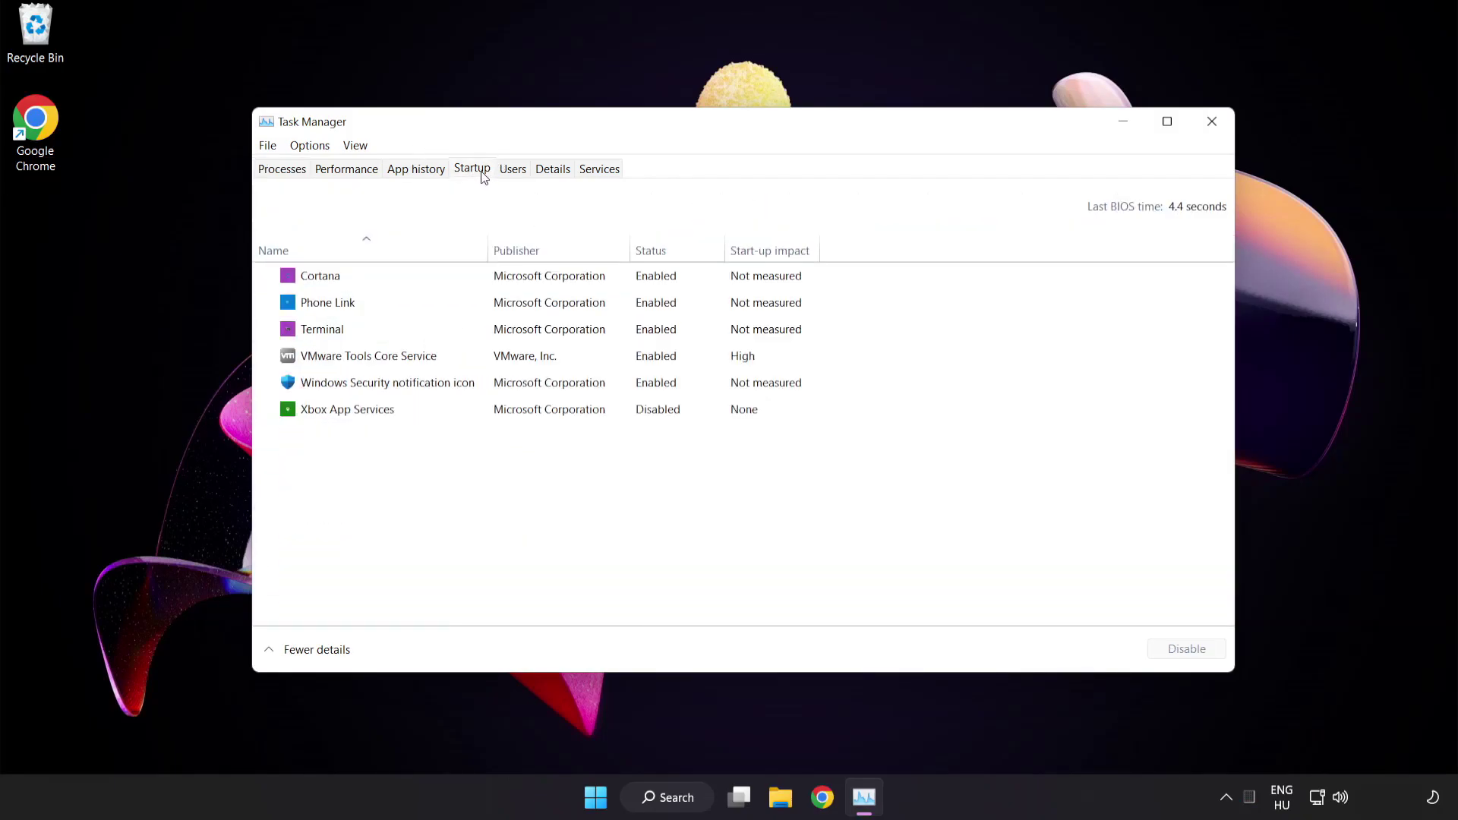
{"action": "left_click", "coordinate": [482, 286]}
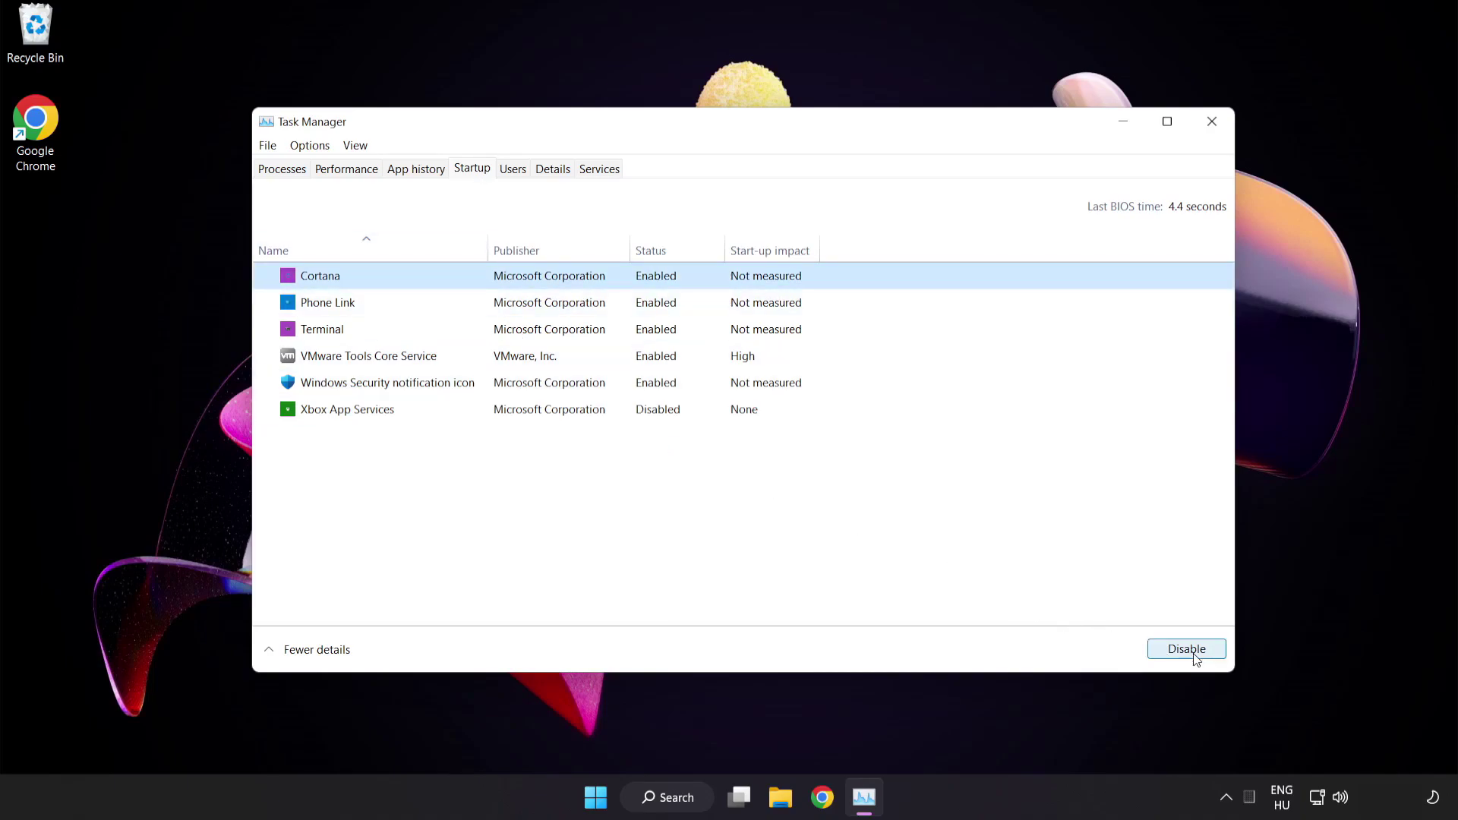
{"action": "left_click", "coordinate": [1193, 659]}
{"action": "left_click", "coordinate": [452, 303]}
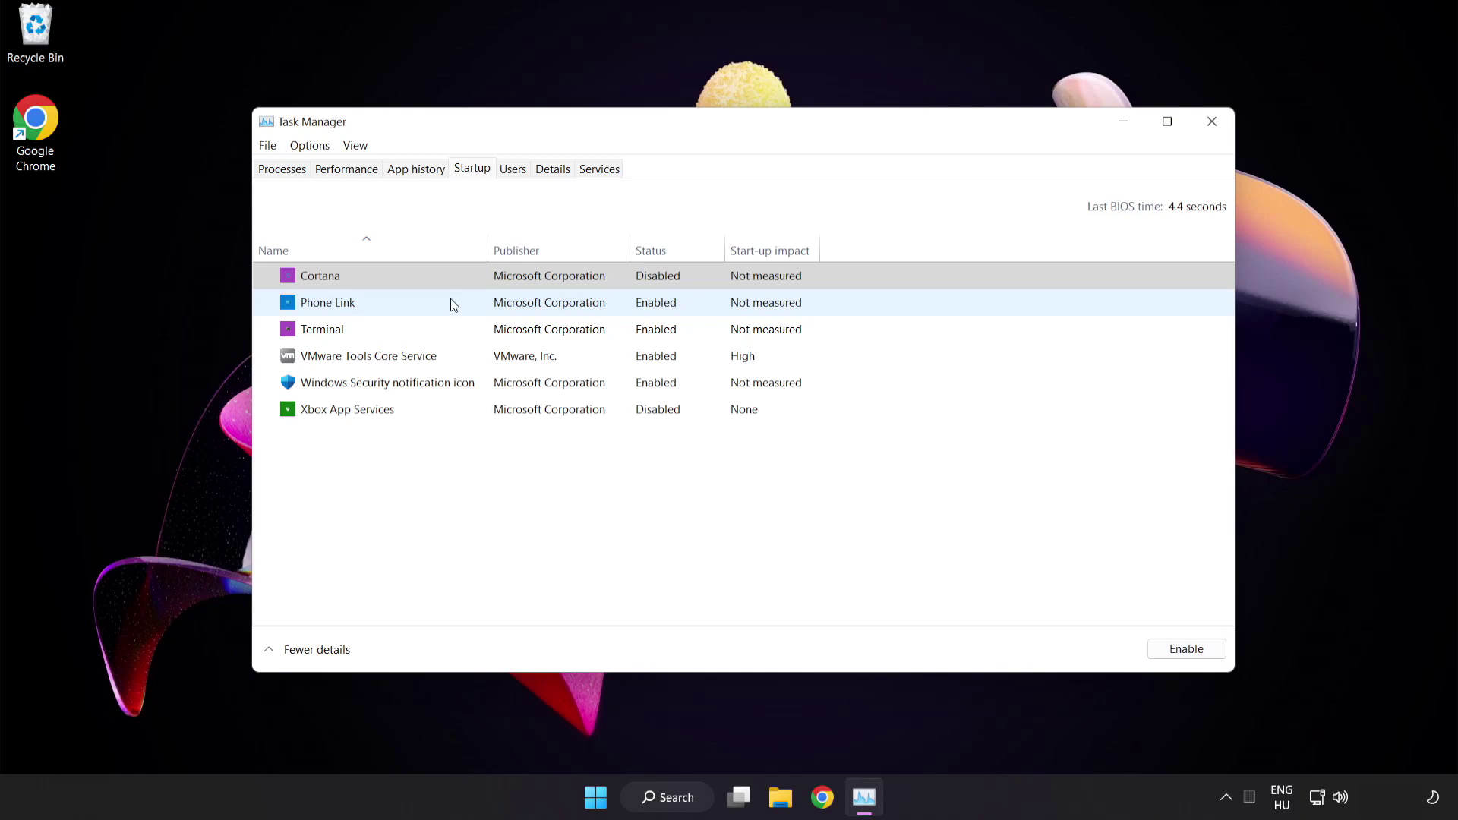
{"action": "left_click", "coordinate": [1184, 652]}
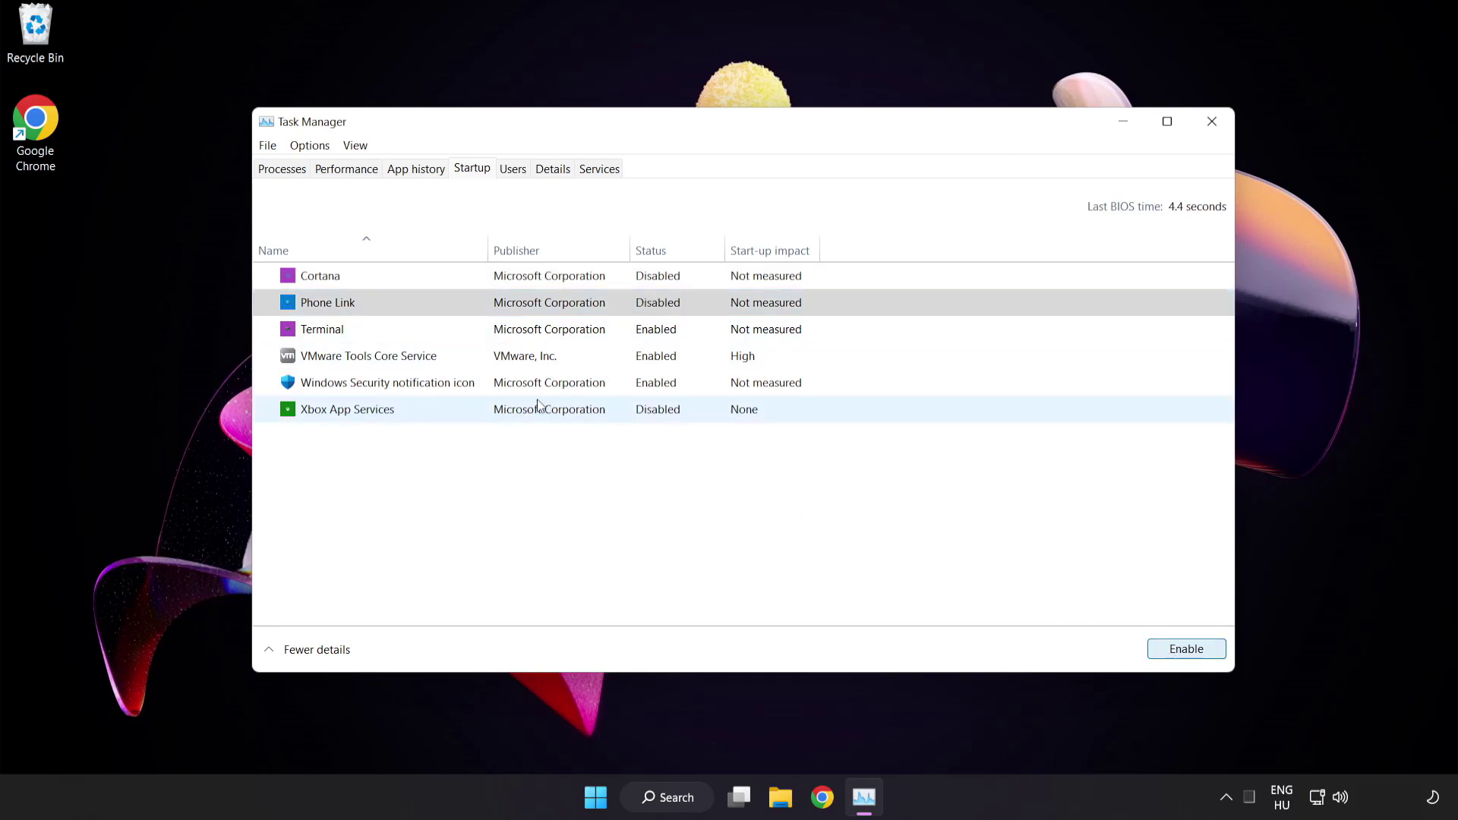
{"action": "left_click", "coordinate": [463, 330]}
{"action": "left_click", "coordinate": [1185, 649]}
{"action": "left_click", "coordinate": [495, 389]}
{"action": "left_click", "coordinate": [1179, 652]}
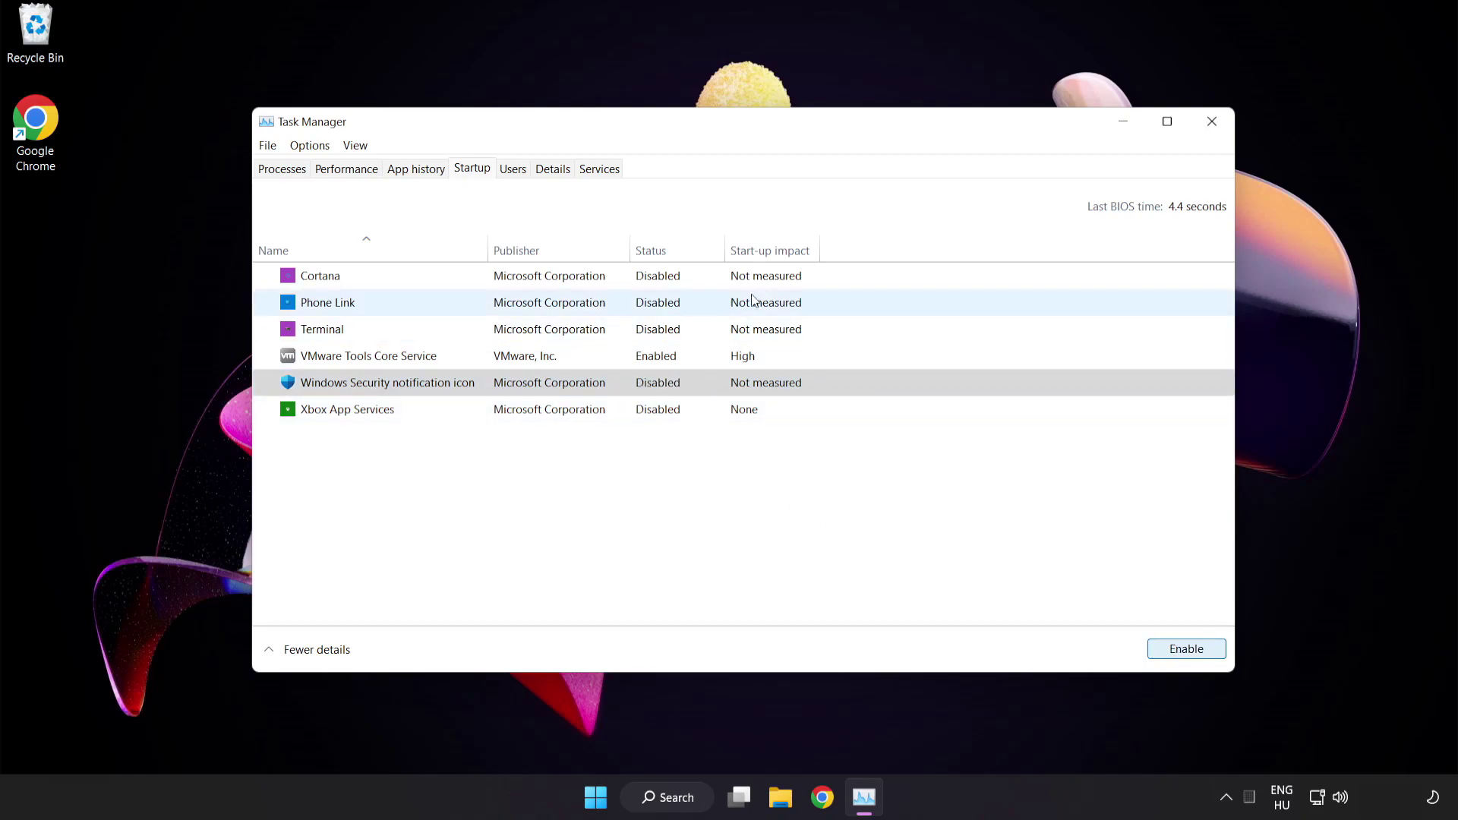
{"action": "left_click", "coordinate": [1212, 122]}
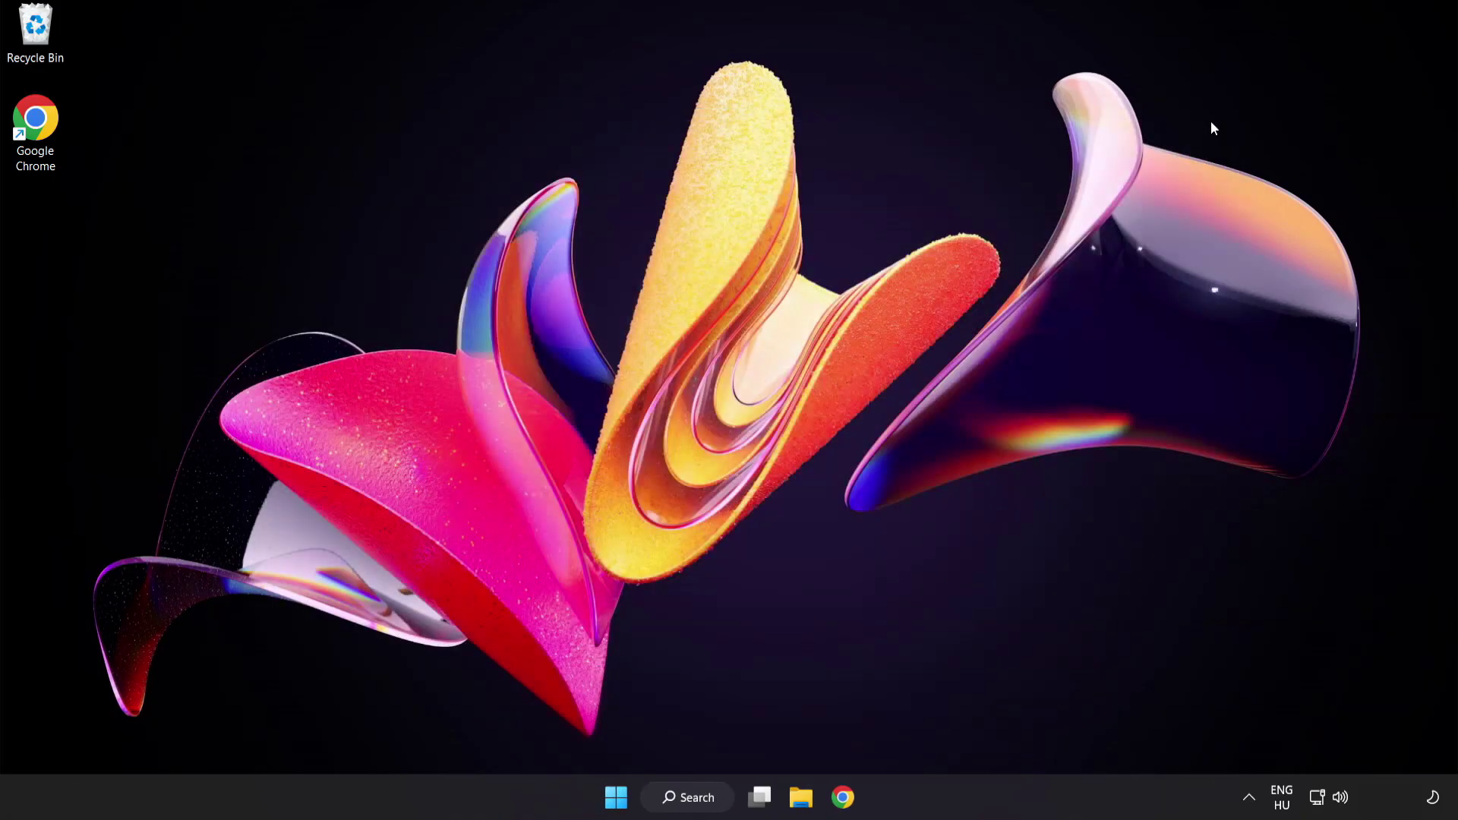
In Chrome, download dxwebsetup.exe from the DirectX End-User Runtime Web Installer page
{"action": "left_click", "coordinate": [844, 797]}
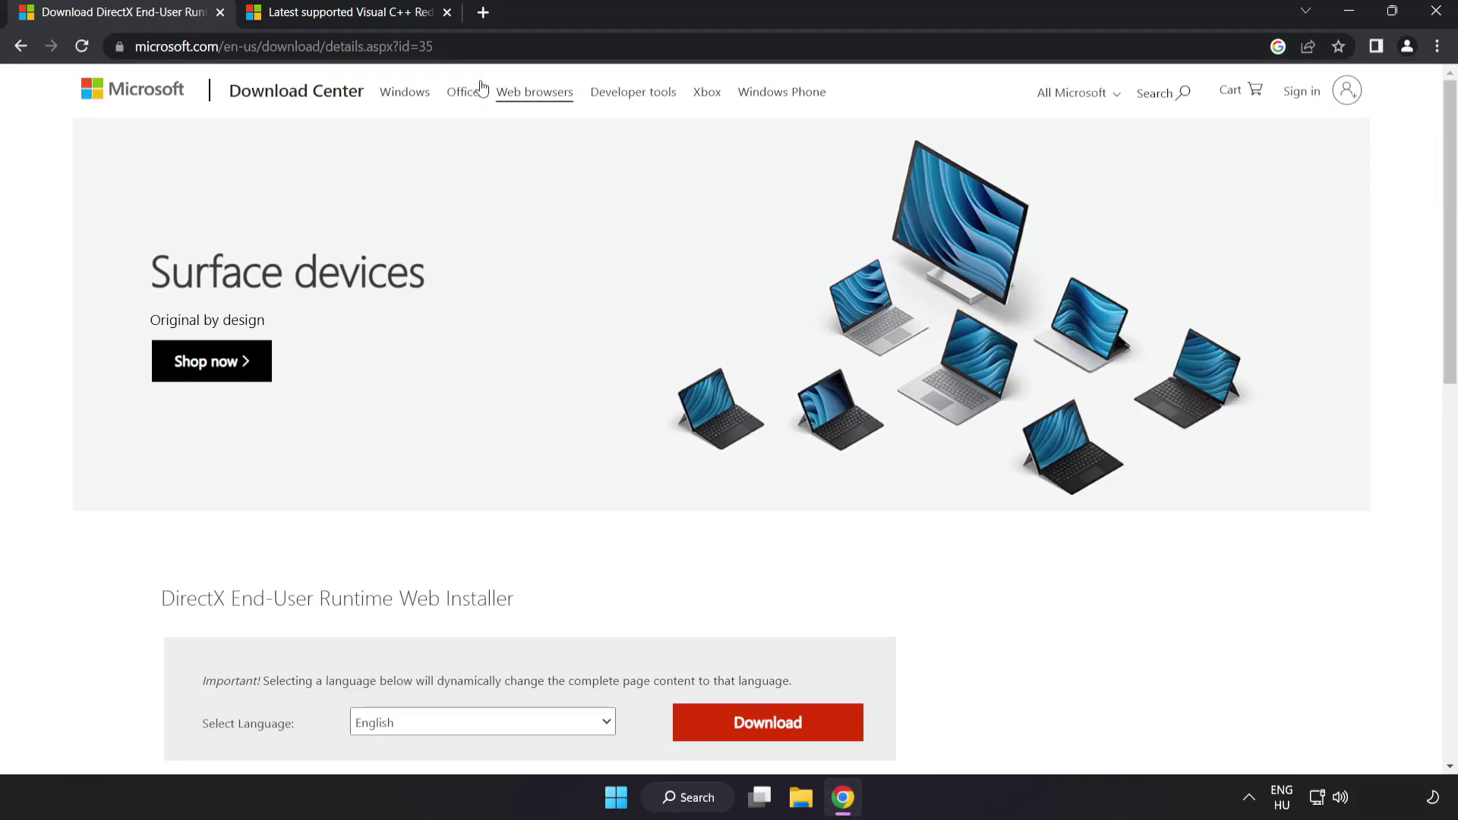
{"action": "left_click", "coordinate": [479, 47]}
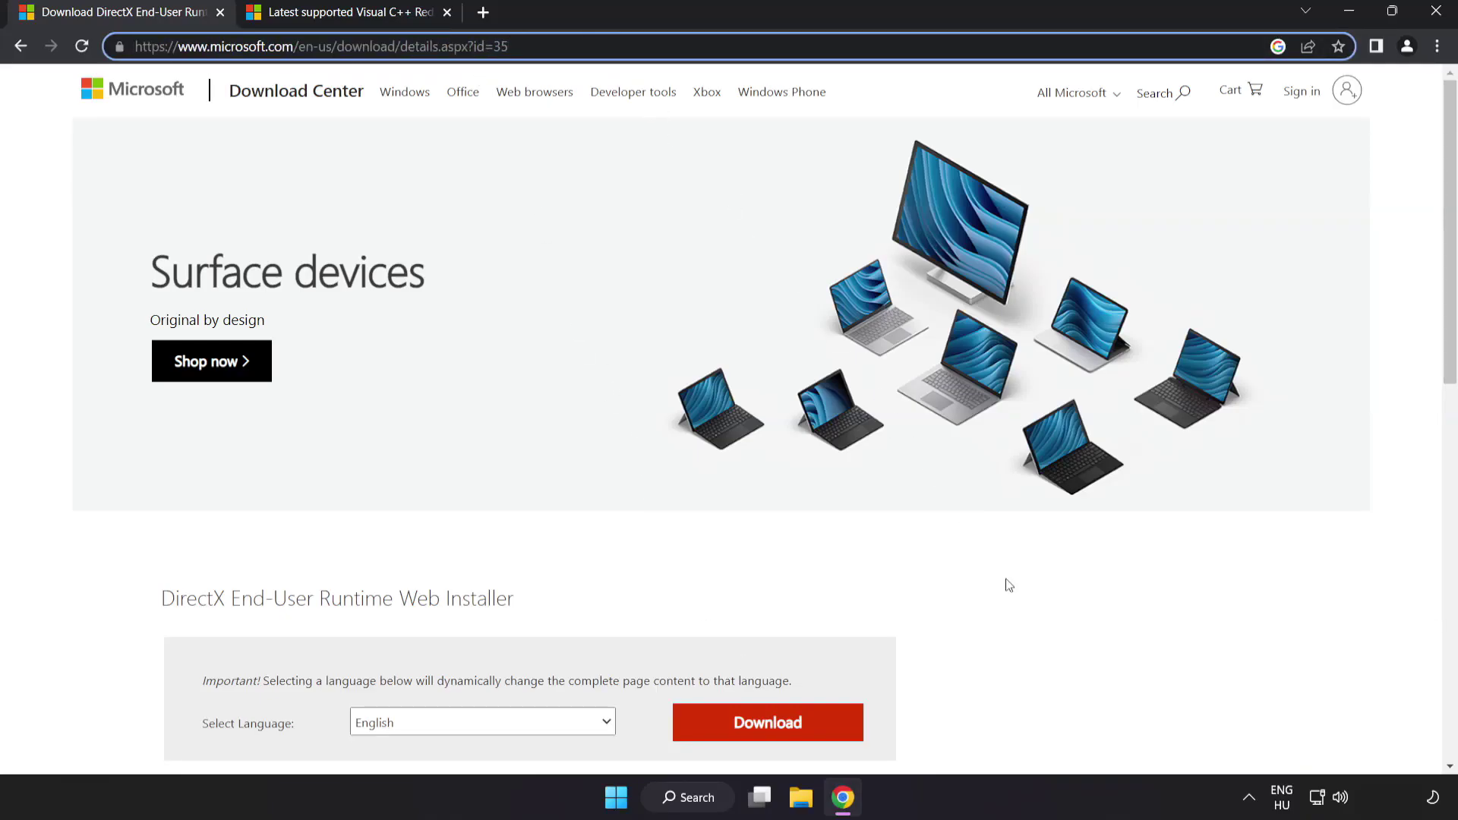
{"action": "left_click", "coordinate": [1018, 618]}
{"action": "scroll", "coordinate": [1018, 618], "scroll_direction": "down", "scroll_amount": 2}
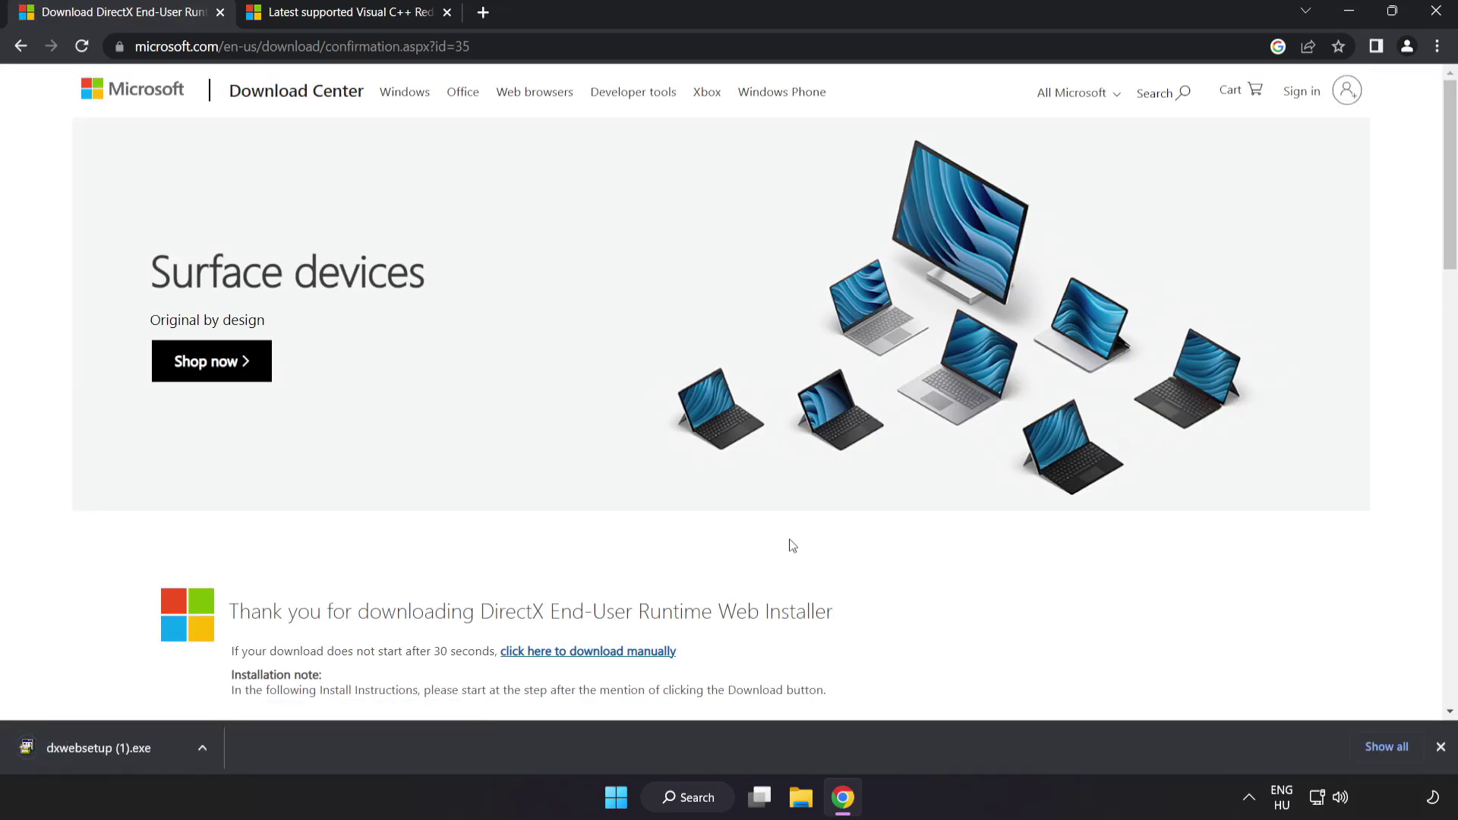
Run dxwebsetup (1).exe, accept the licence, decline the Bing Bar, and finish the setup
{"action": "left_click", "coordinate": [121, 748]}
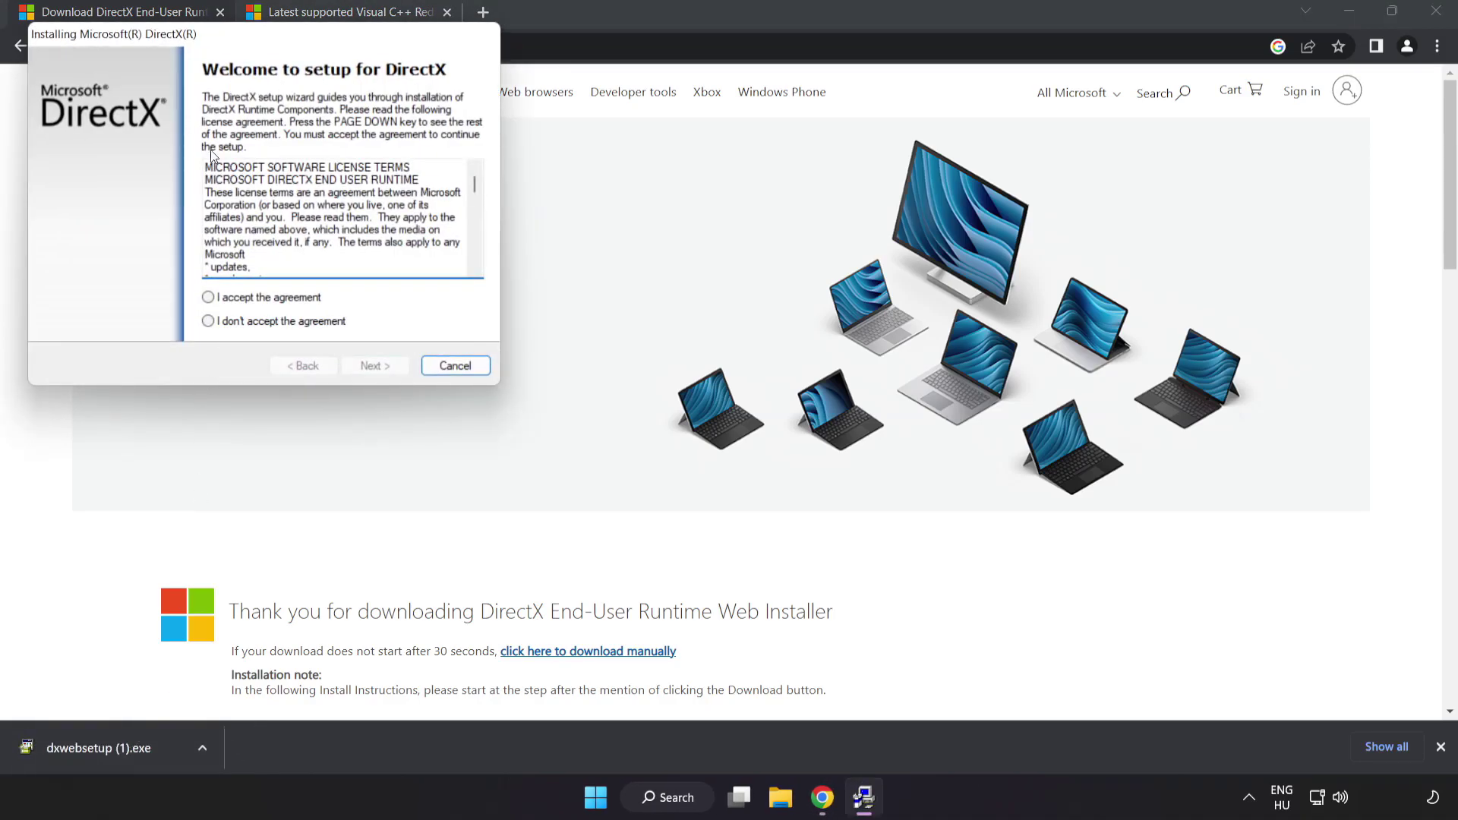
{"action": "left_click_drag", "start_coordinate": [219, 37], "coordinate": [665, 193]}
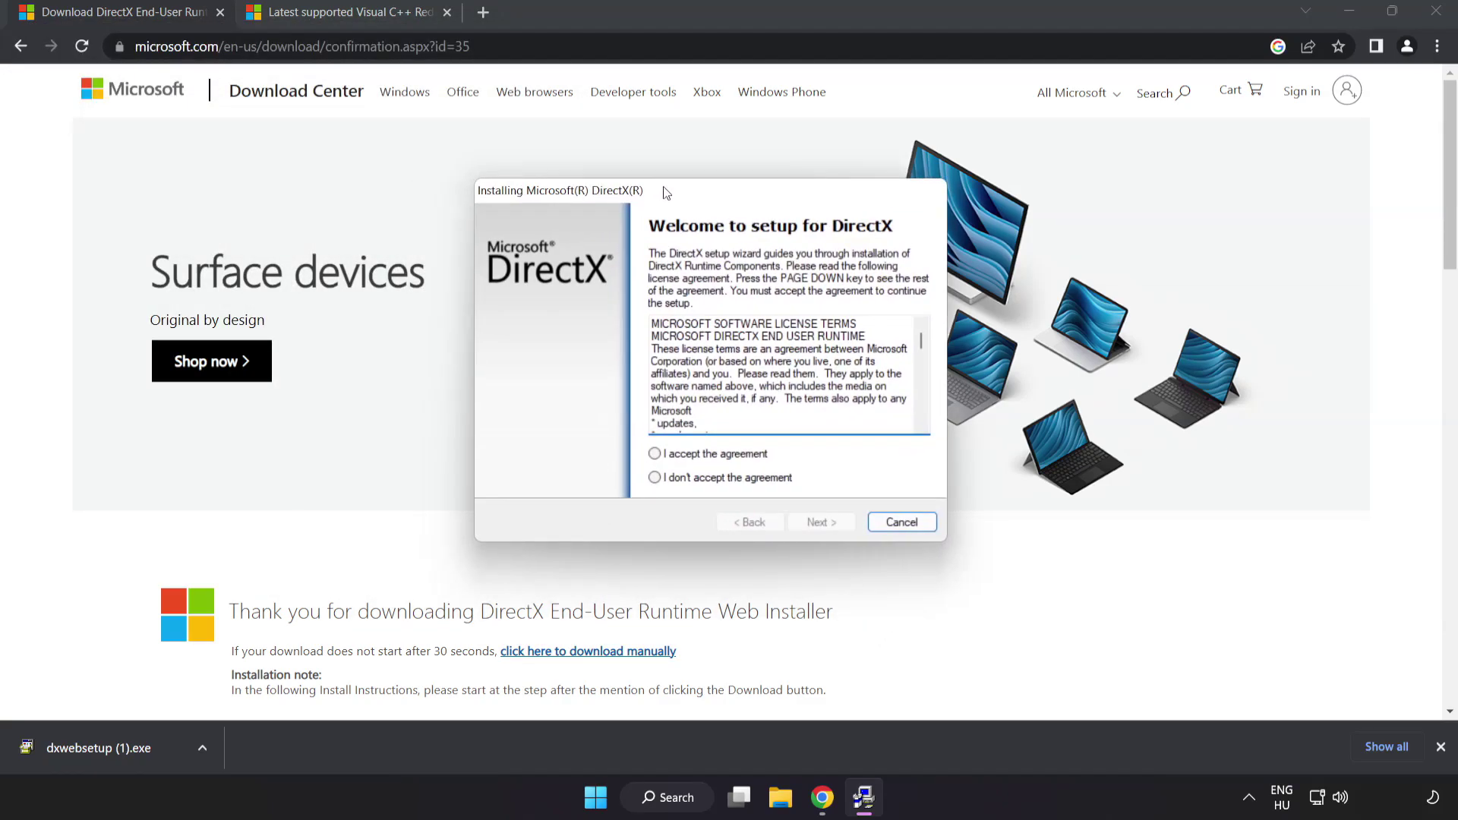
{"action": "left_click_drag", "start_coordinate": [916, 349], "coordinate": [922, 412]}
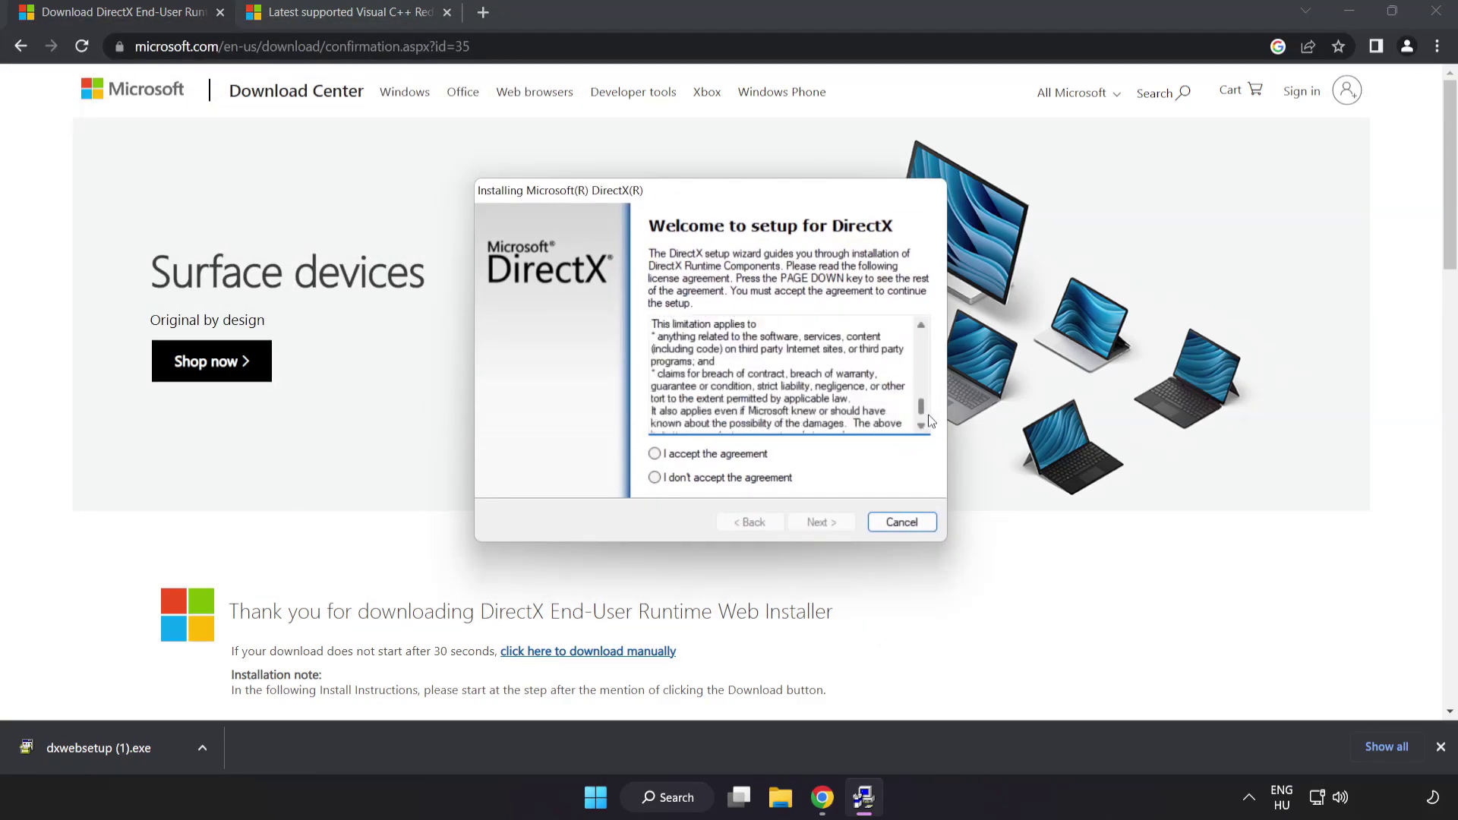
{"action": "left_click", "coordinate": [683, 457]}
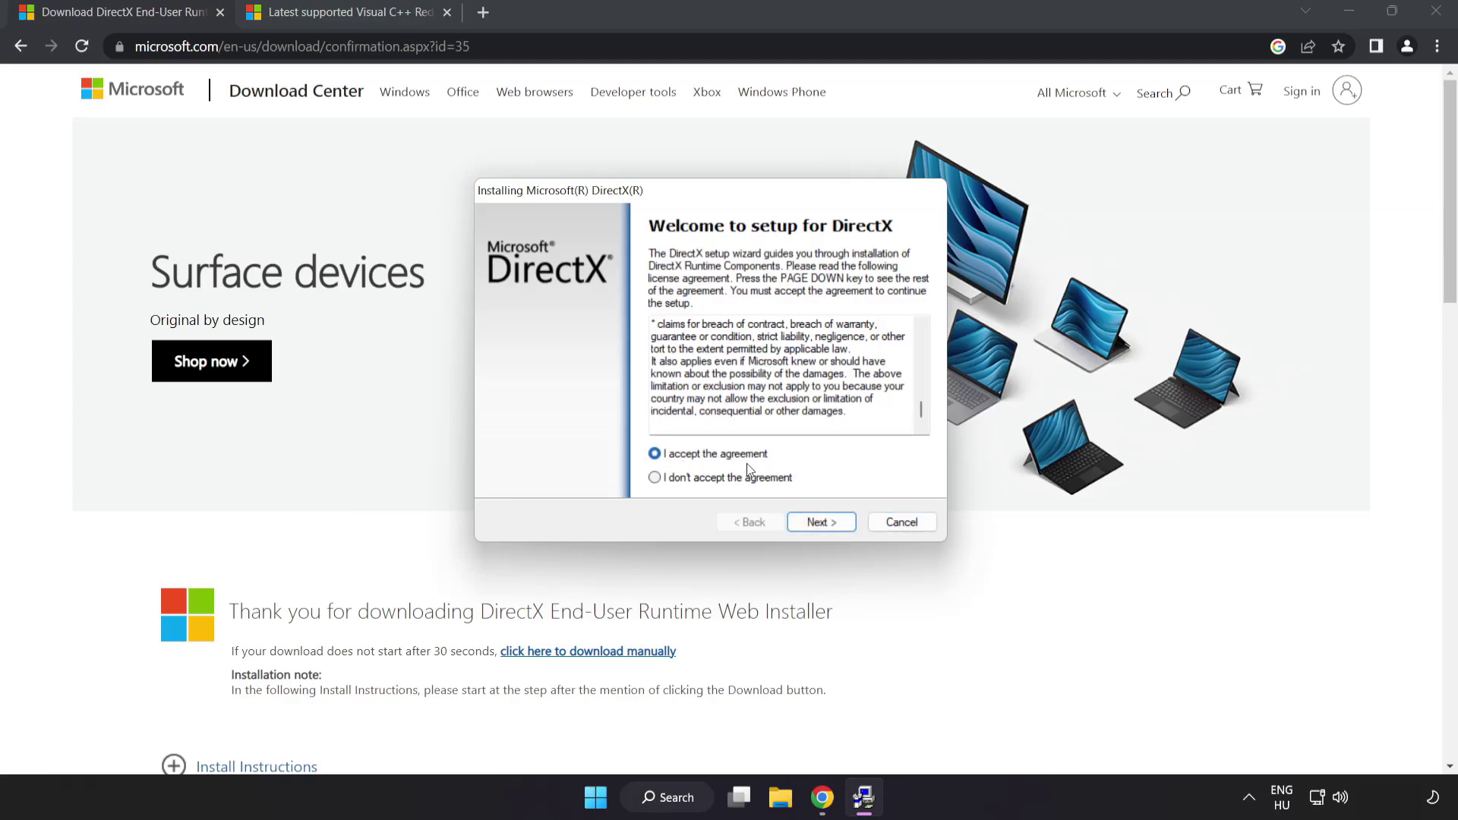
{"action": "left_click", "coordinate": [821, 525]}
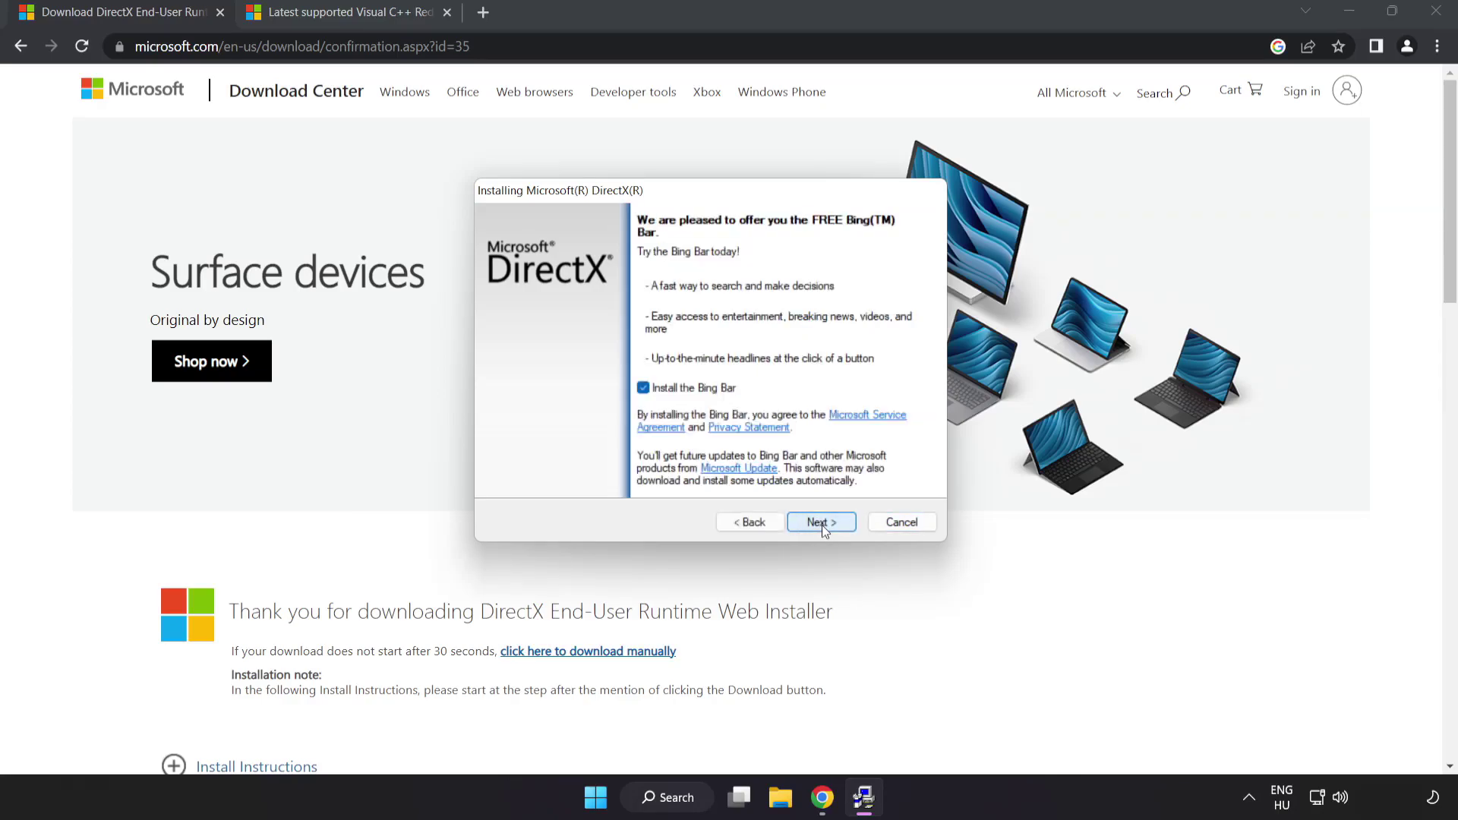
{"action": "left_click", "coordinate": [643, 389]}
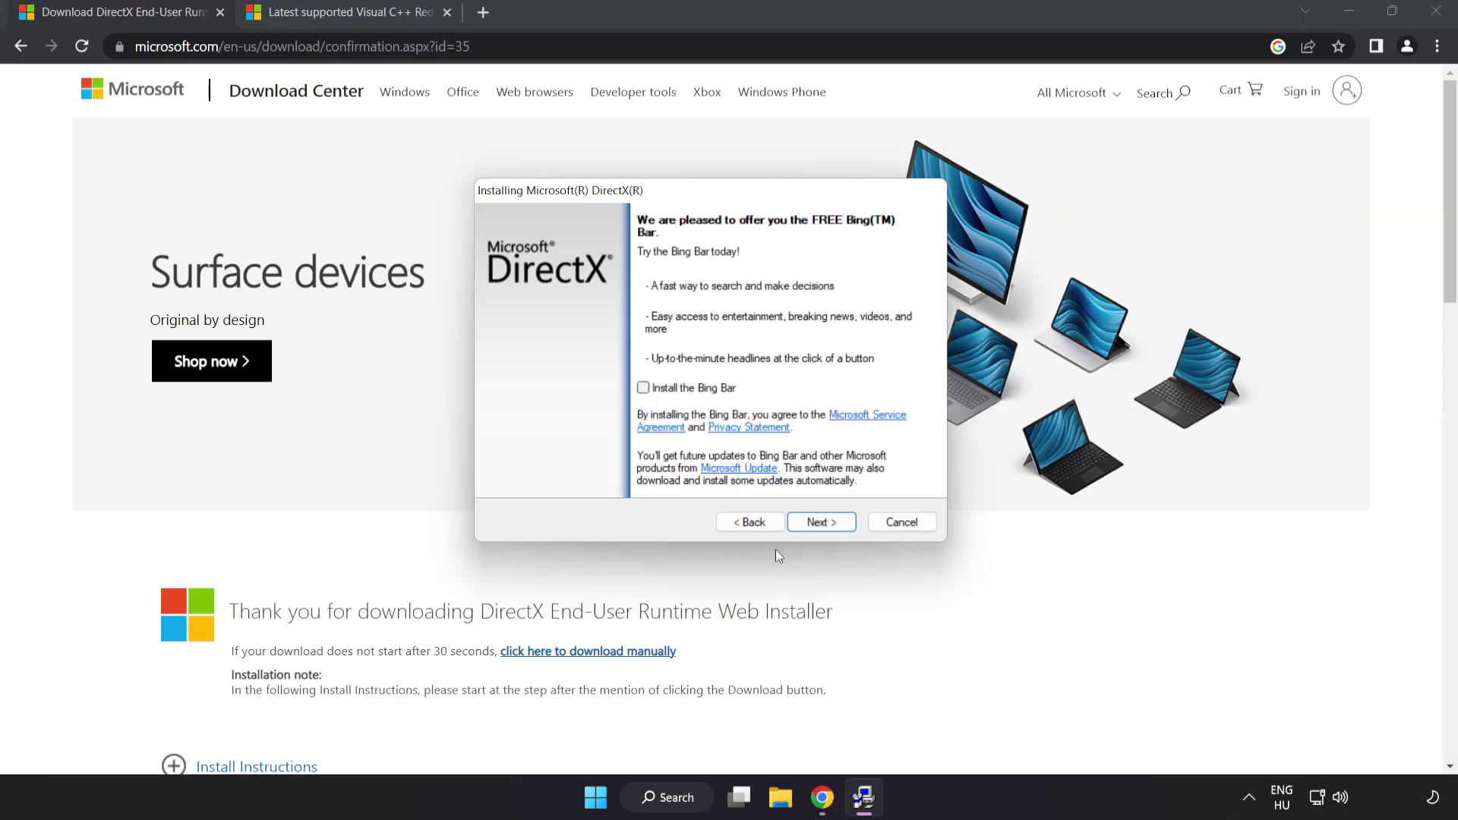
{"action": "left_click", "coordinate": [825, 523]}
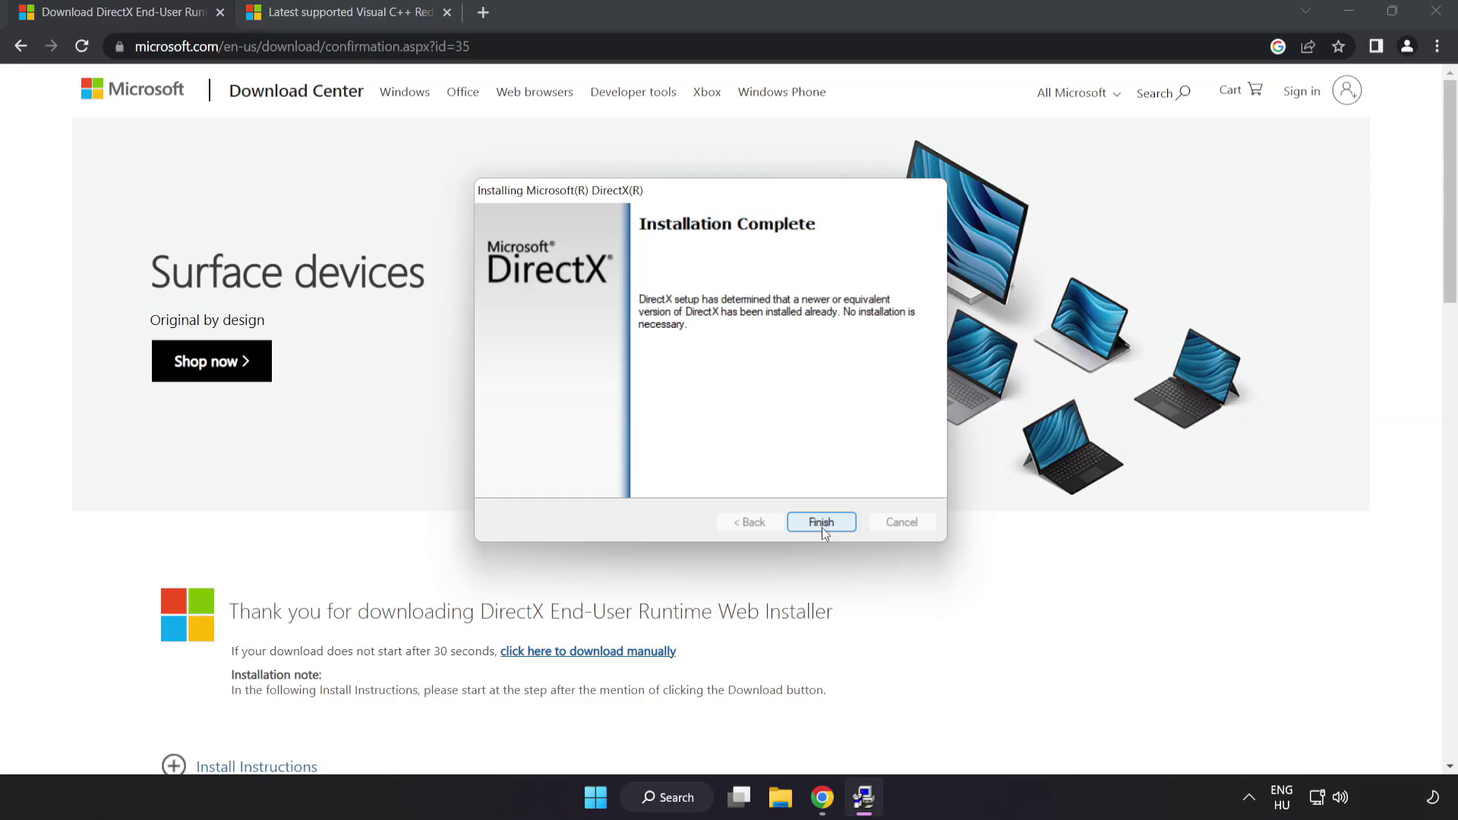
{"action": "left_click", "coordinate": [821, 522]}
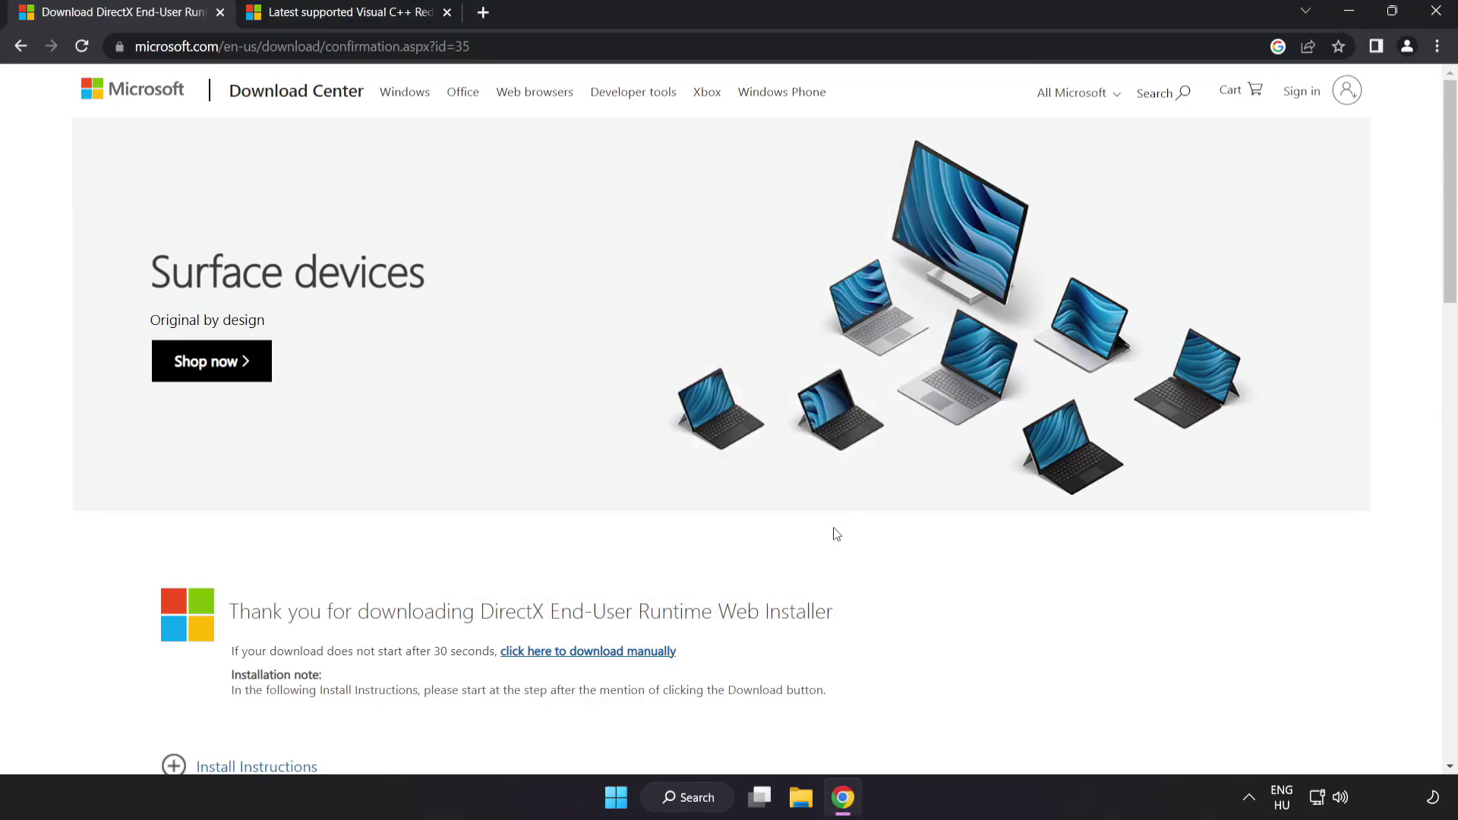
Download the ARM64, x86 and x64 Visual C++ 2015–2022 redistributable installers
{"action": "left_click", "coordinate": [220, 12]}
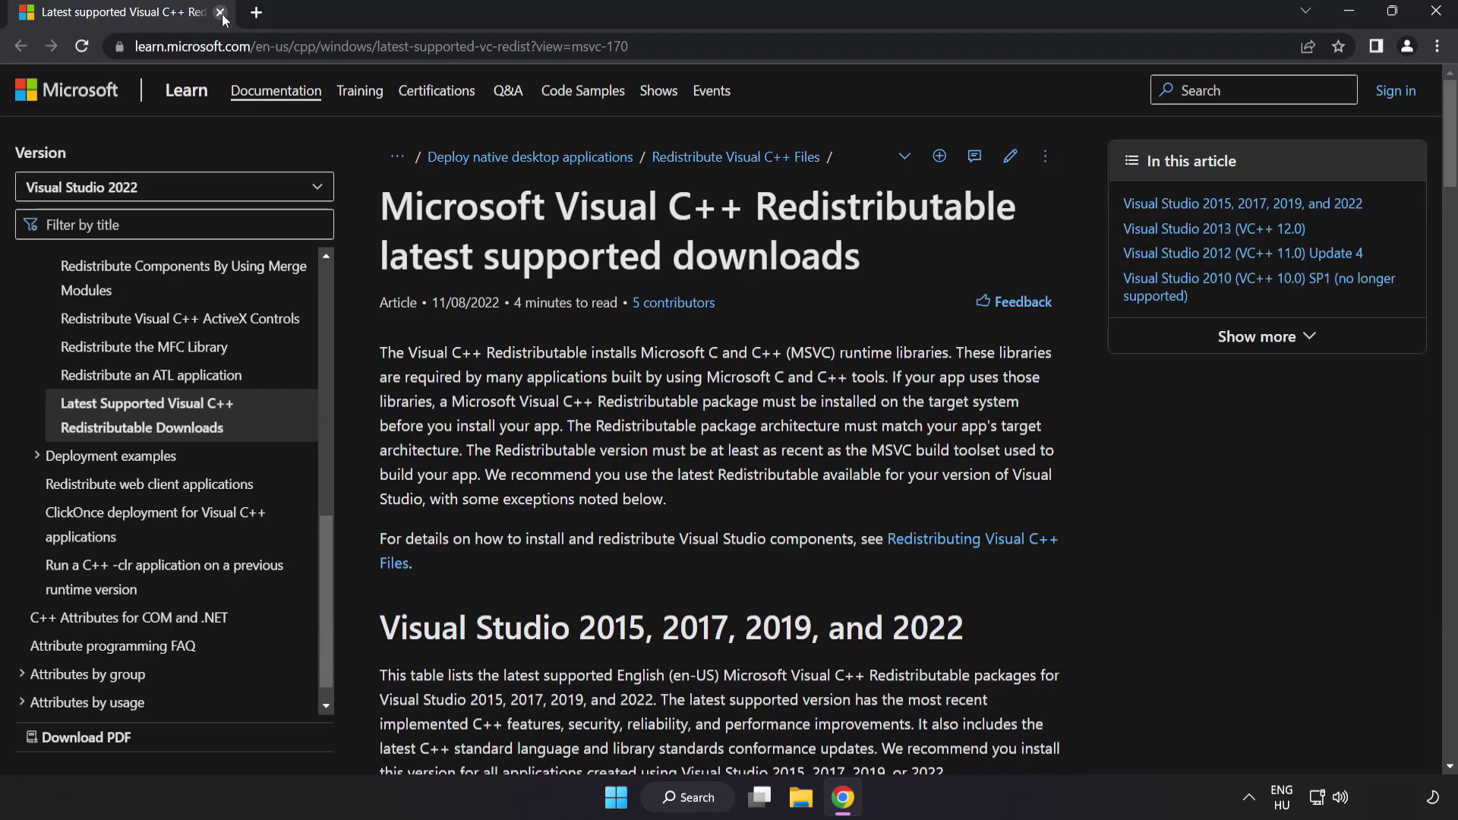
{"action": "left_click", "coordinate": [678, 38]}
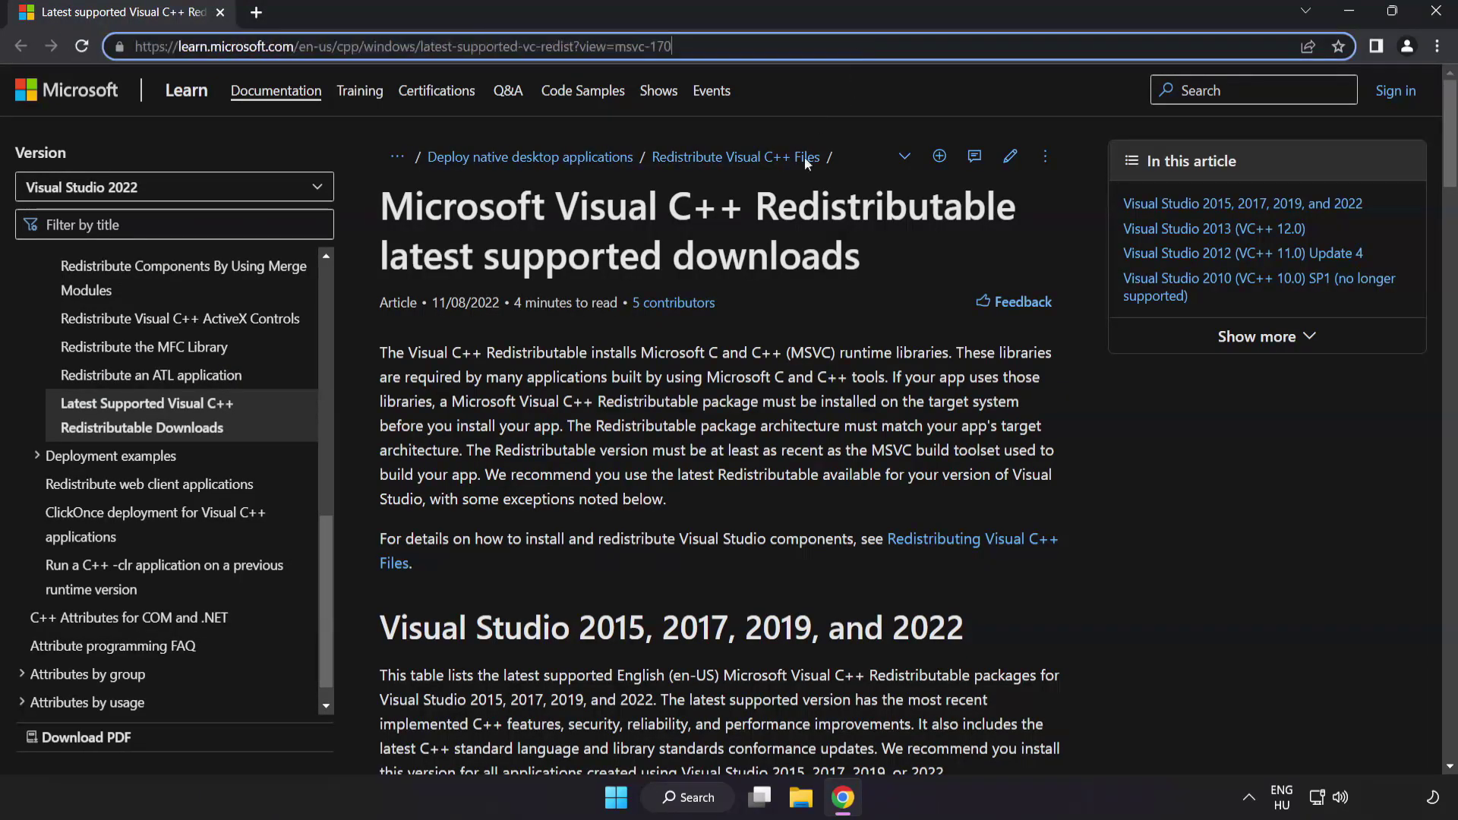
{"action": "left_click", "coordinate": [729, 225]}
{"action": "left_click_drag", "start_coordinate": [1436, 145], "coordinate": [1438, 214]}
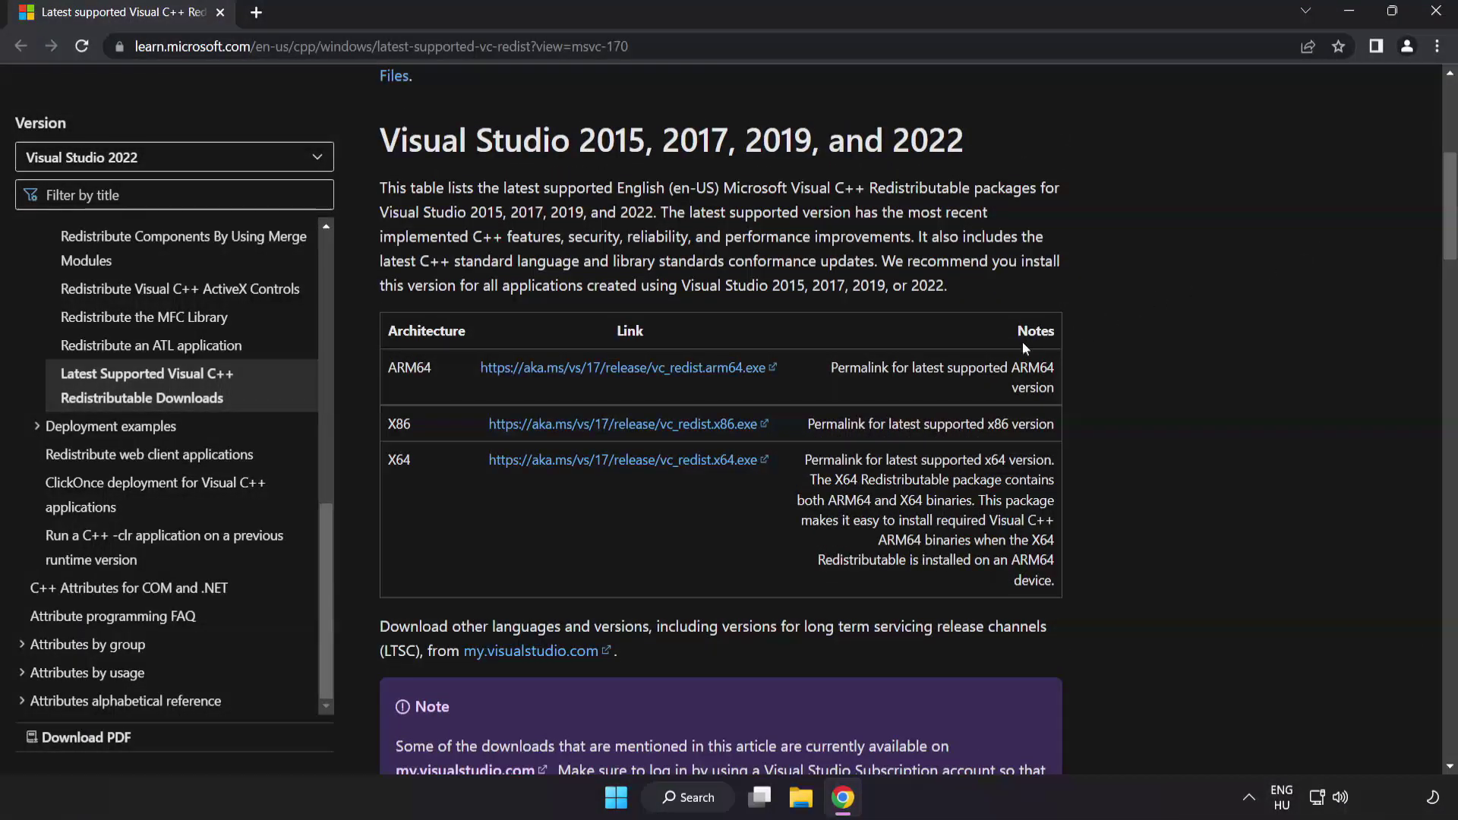
{"action": "left_click", "coordinate": [605, 369]}
{"action": "left_click", "coordinate": [604, 424]}
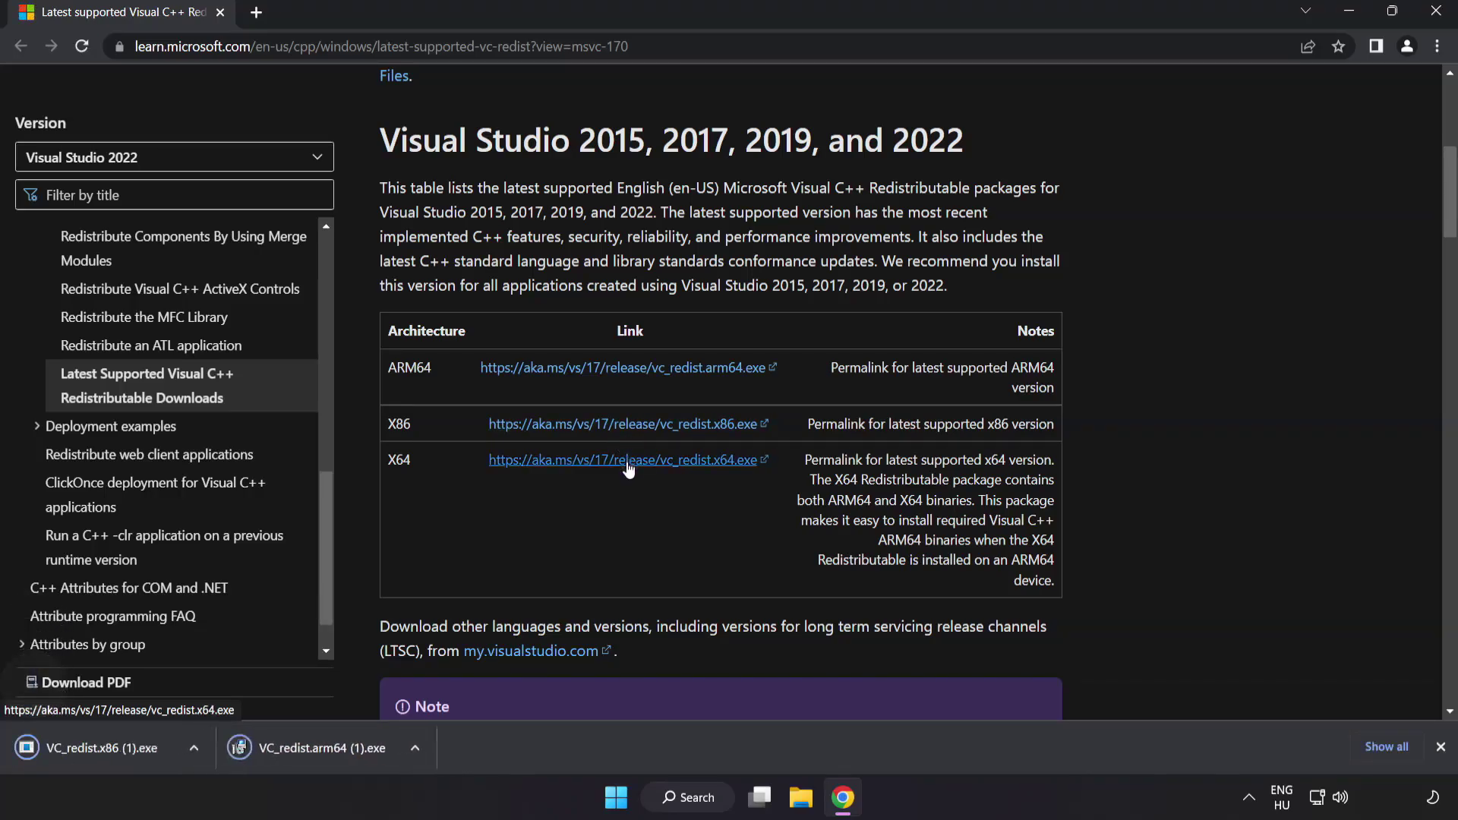
{"action": "left_click", "coordinate": [624, 461]}
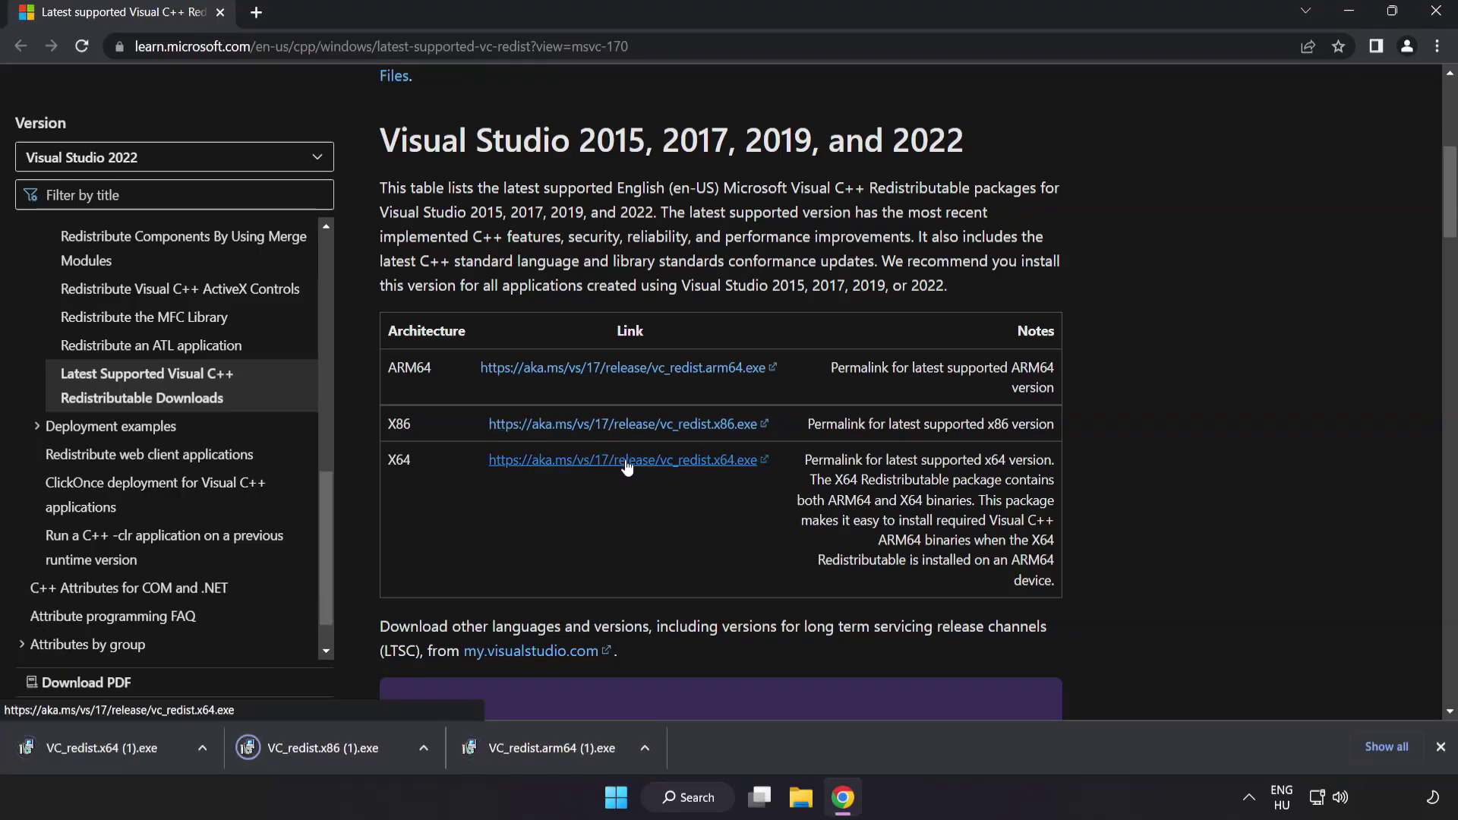
Run the ARM64 redistributable installer, agree to the licence and install, then dismiss its failure
{"action": "left_click", "coordinate": [547, 750]}
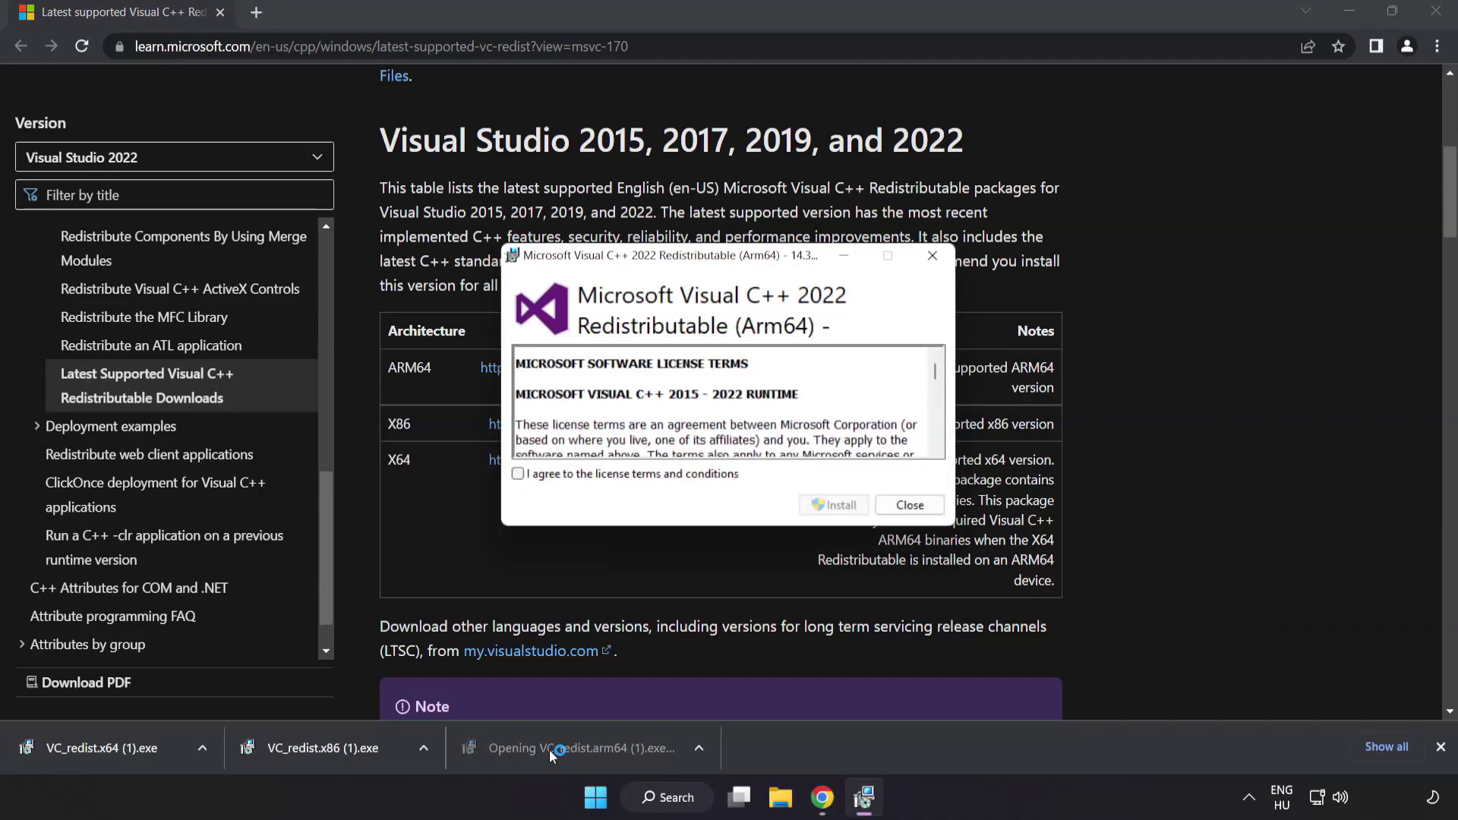
{"action": "left_click_drag", "start_coordinate": [937, 371], "coordinate": [934, 444]}
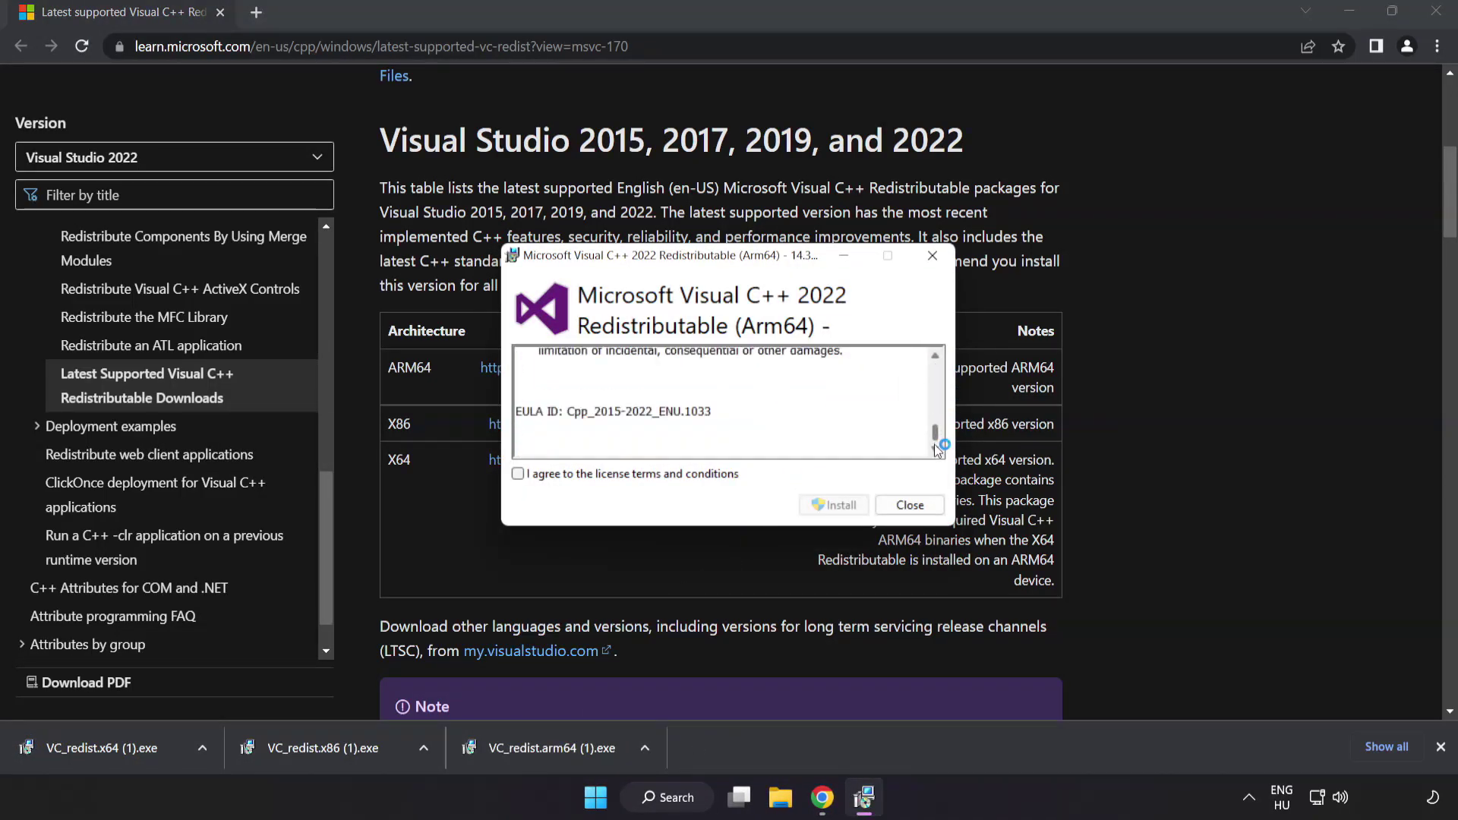
{"action": "left_click", "coordinate": [518, 474]}
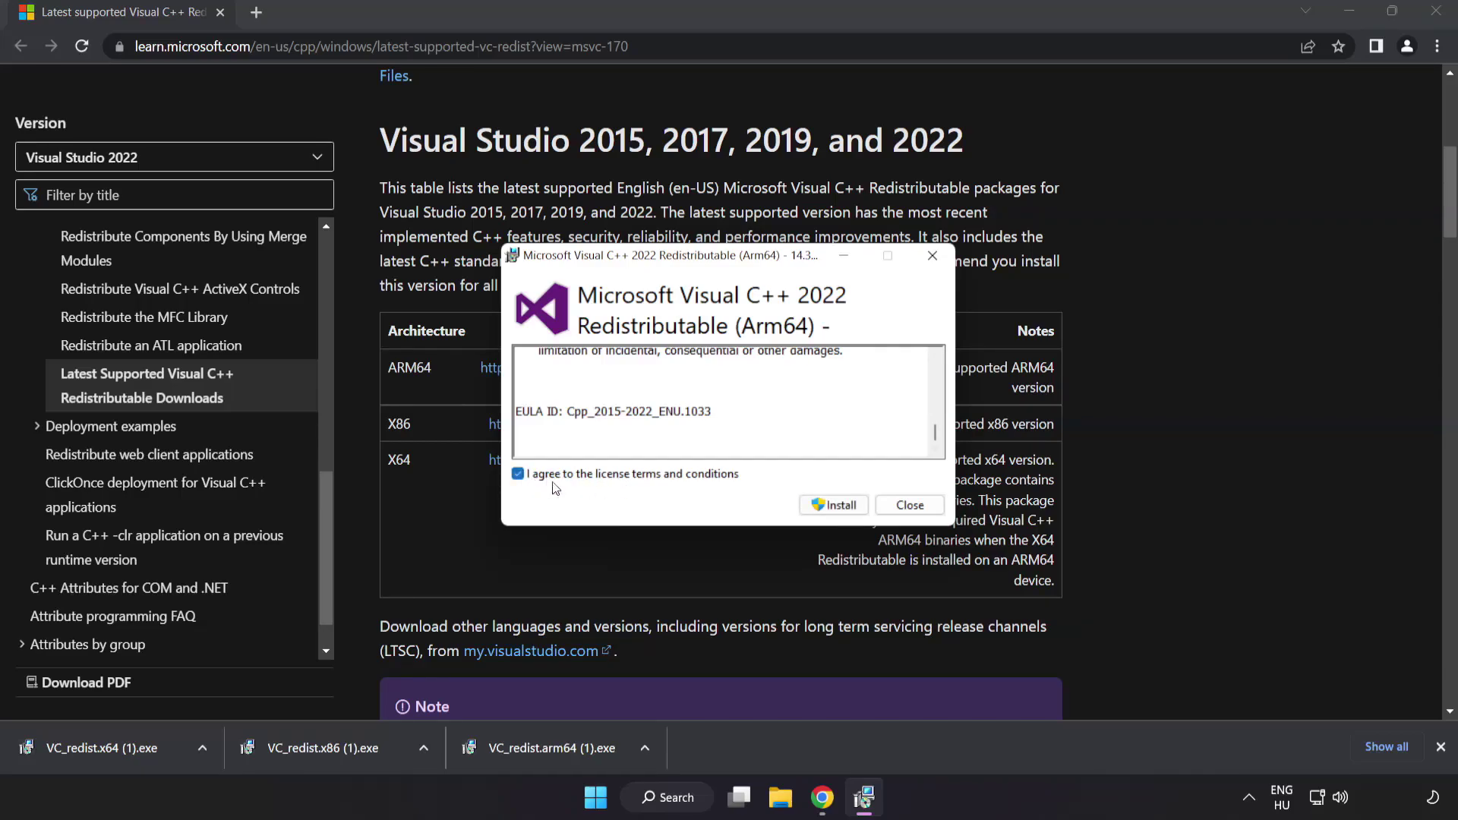
{"action": "left_click", "coordinate": [834, 506]}
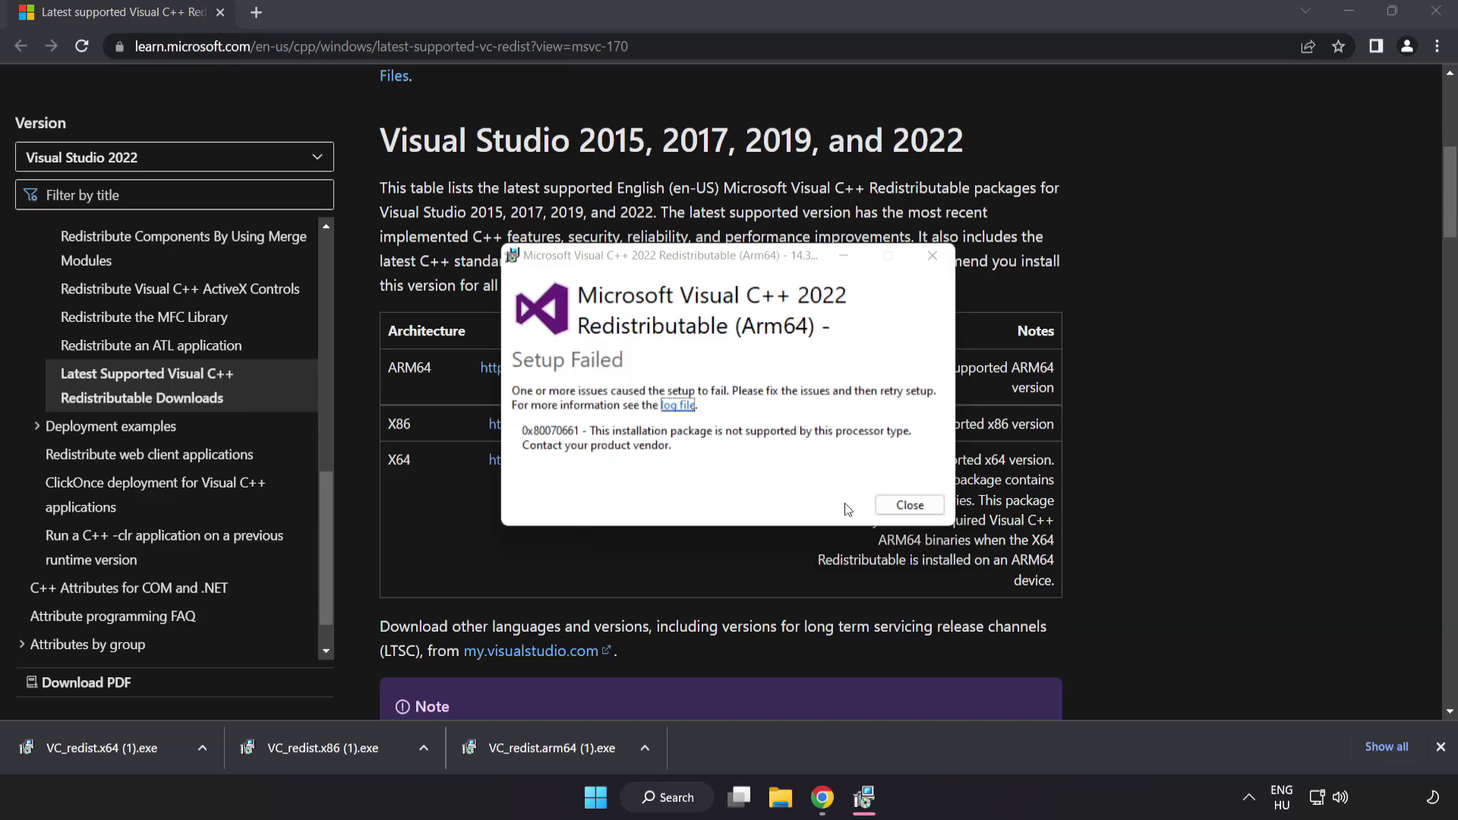
{"action": "left_click", "coordinate": [908, 505]}
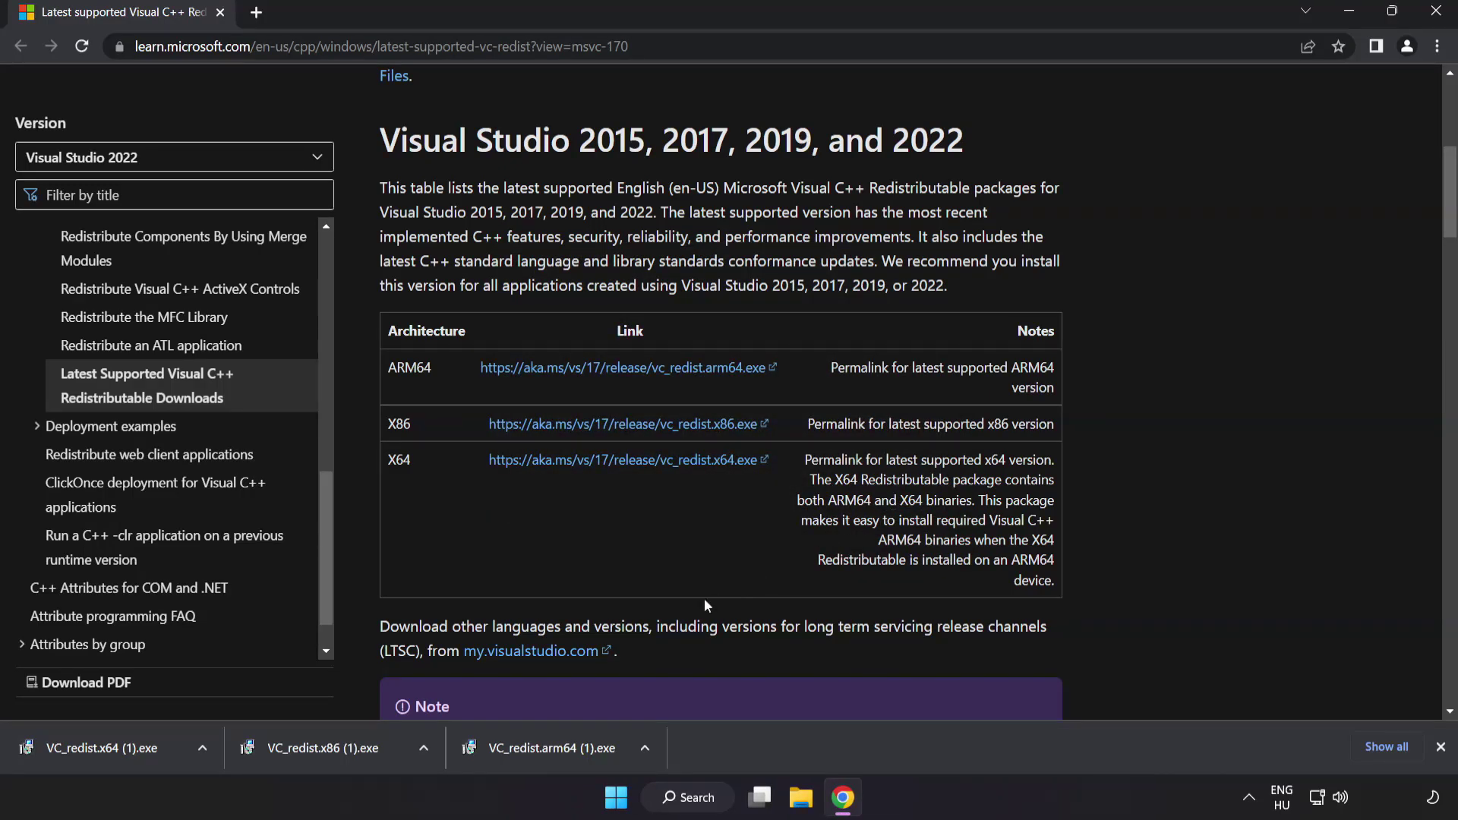
Install the x86 redistributable successfully, then dismiss the x64 setup's restart-pending failure
{"action": "left_click", "coordinate": [328, 749]}
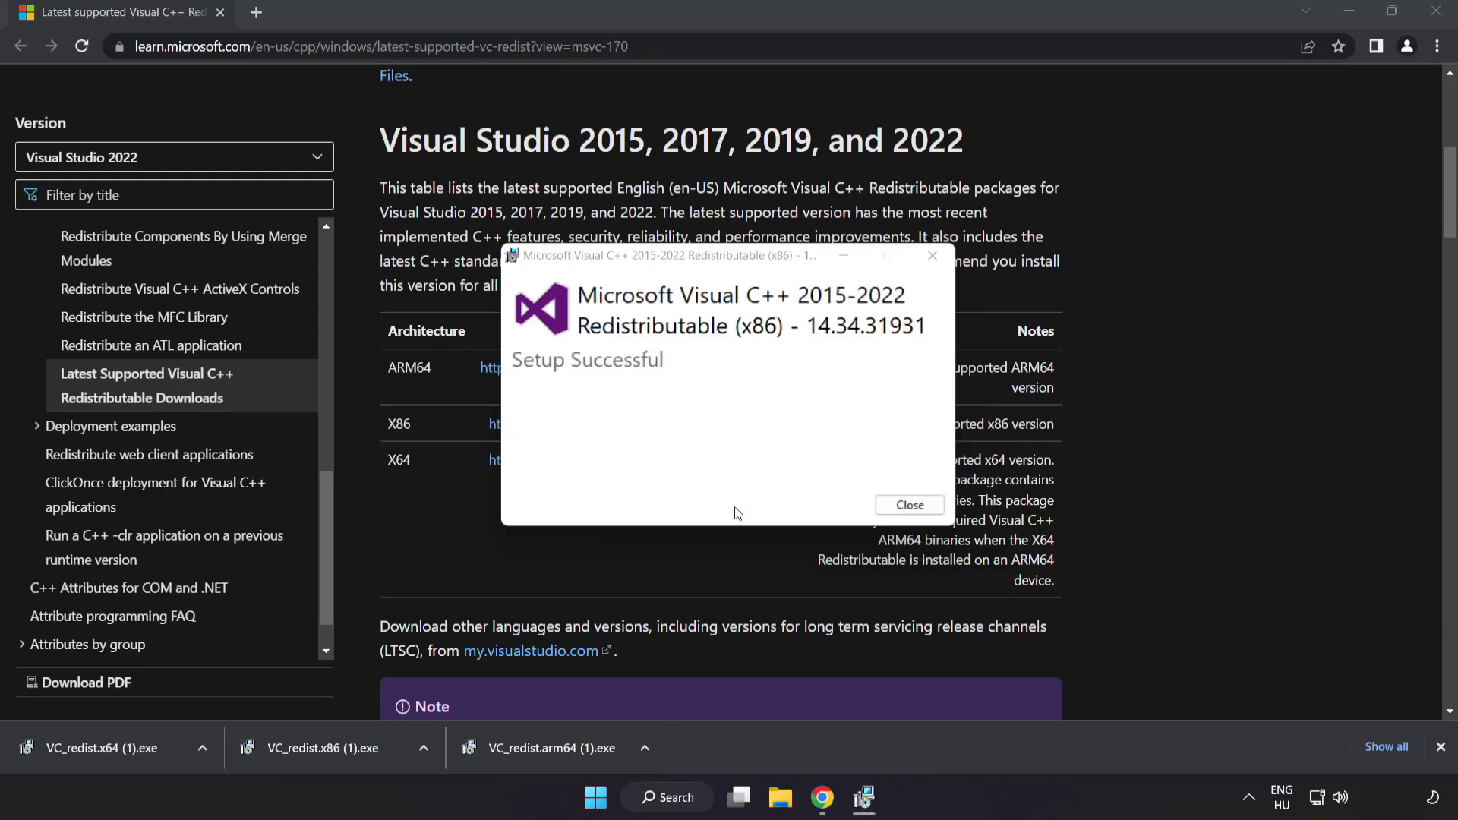
{"action": "left_click", "coordinate": [910, 505]}
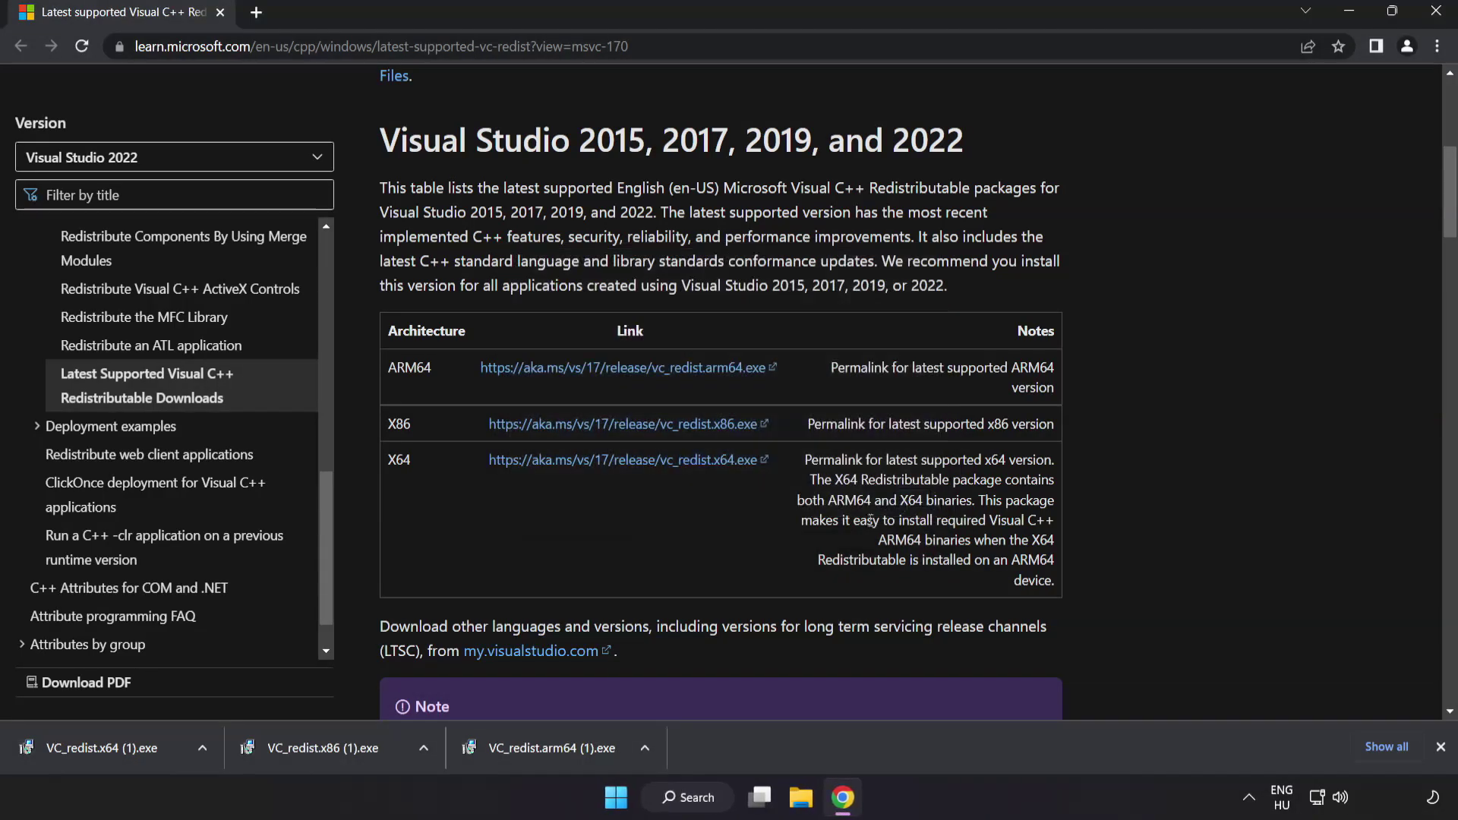
{"action": "left_click", "coordinate": [132, 747]}
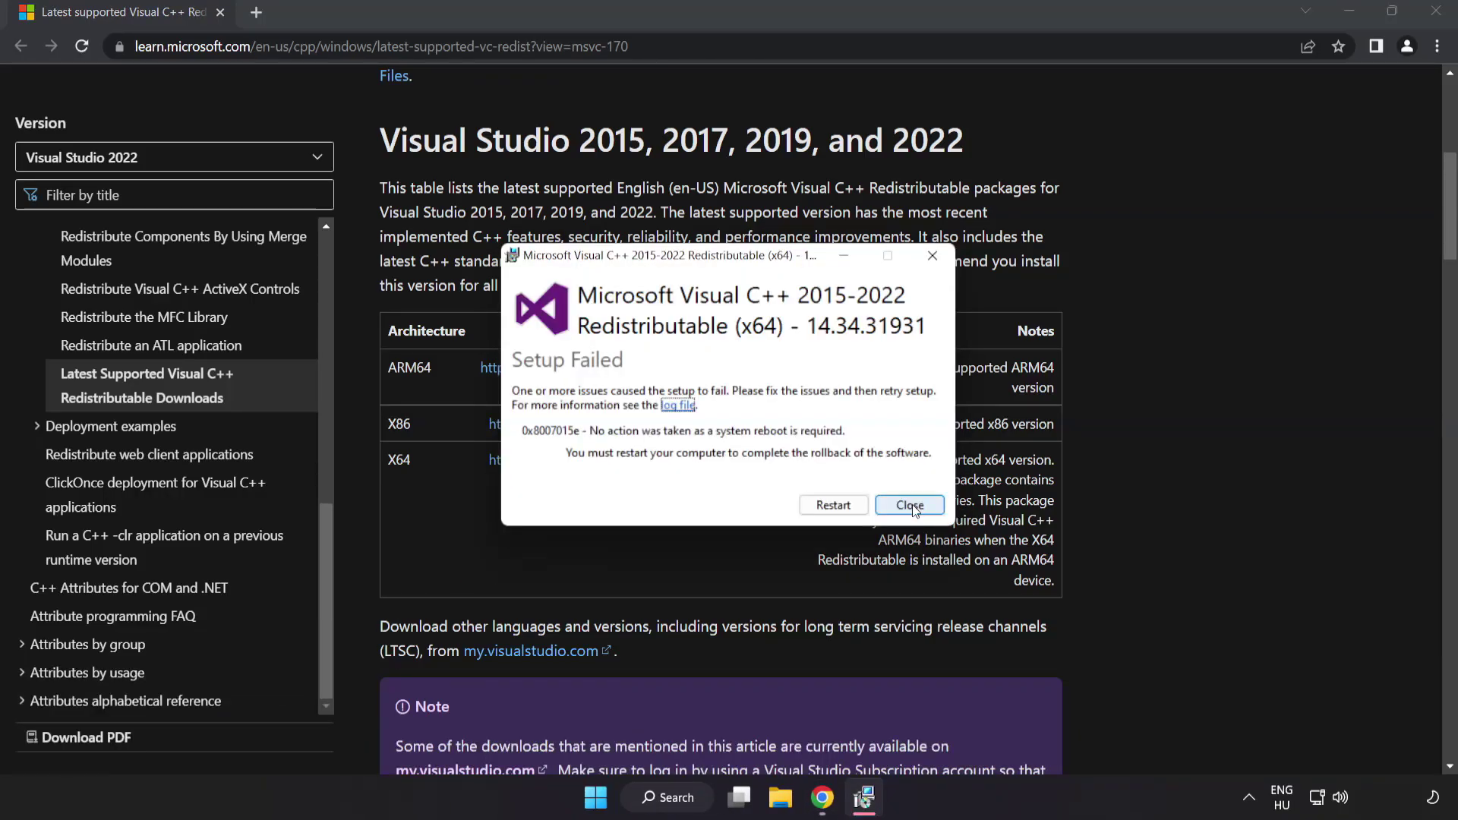
{"action": "left_click", "coordinate": [910, 505]}
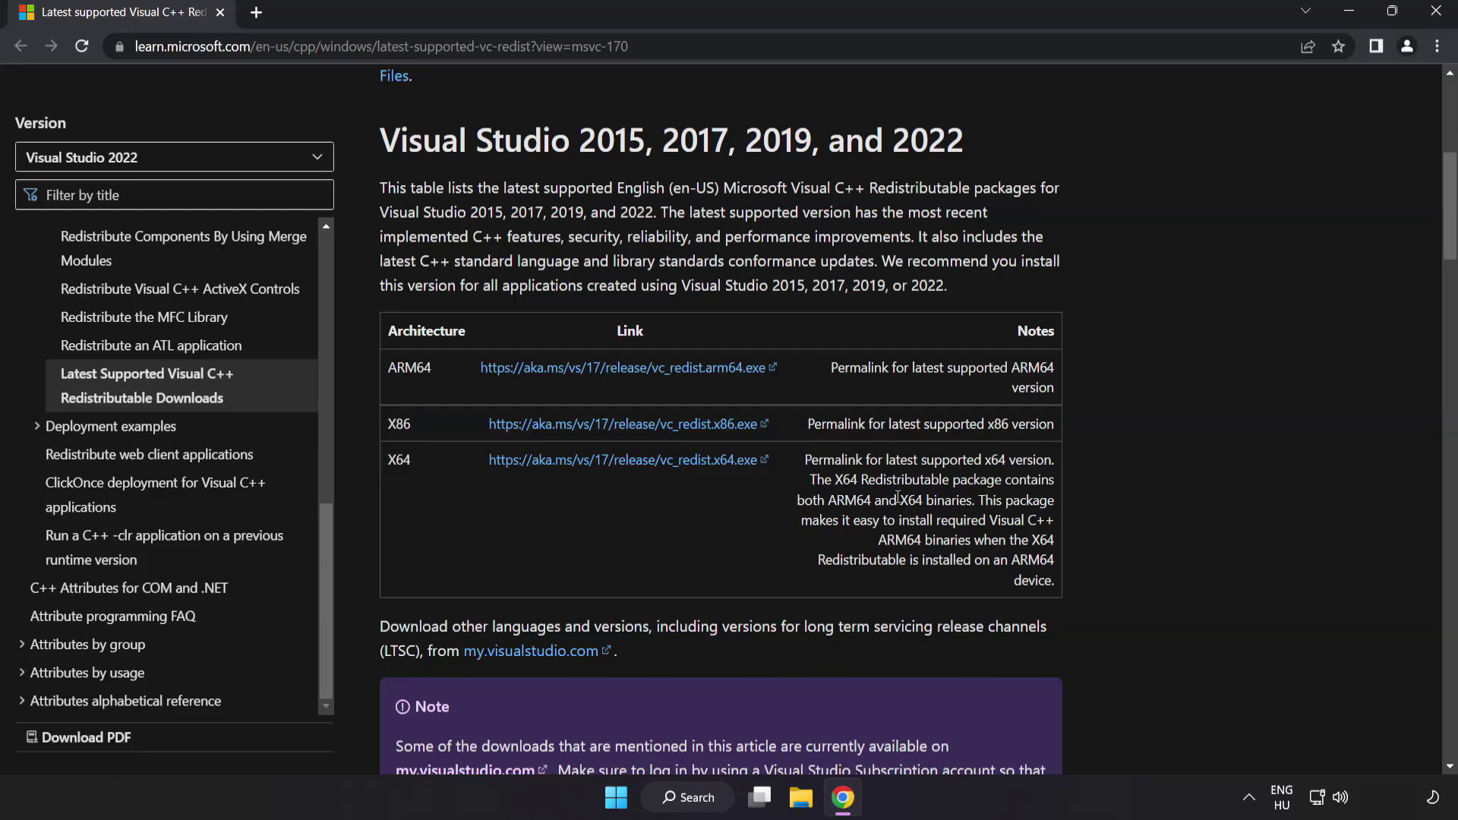
Close the browser, search for cmd, and run Command Prompt as administrator
{"action": "left_click", "coordinate": [1434, 19]}
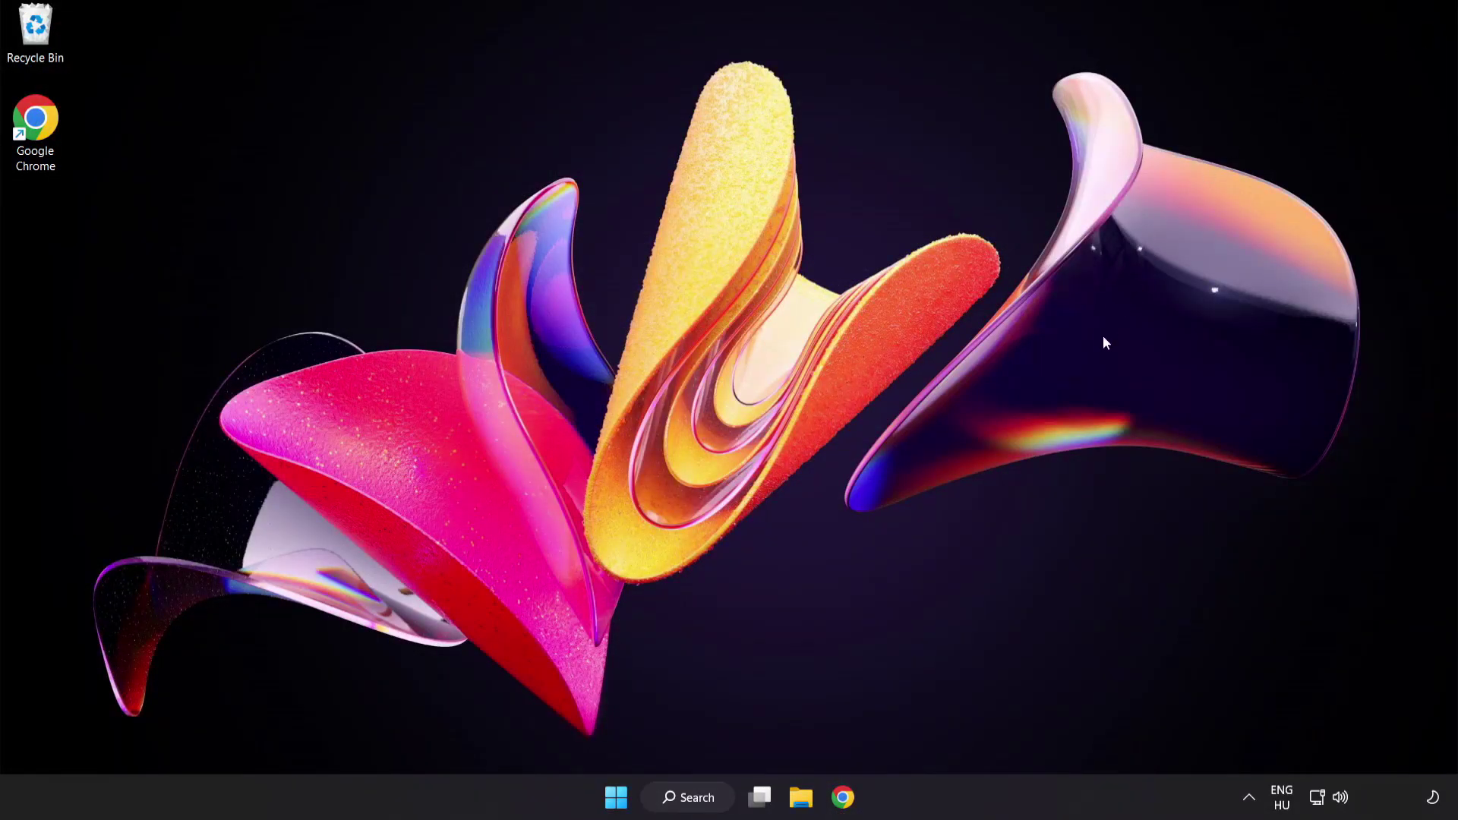
{"action": "left_click", "coordinate": [690, 800]}
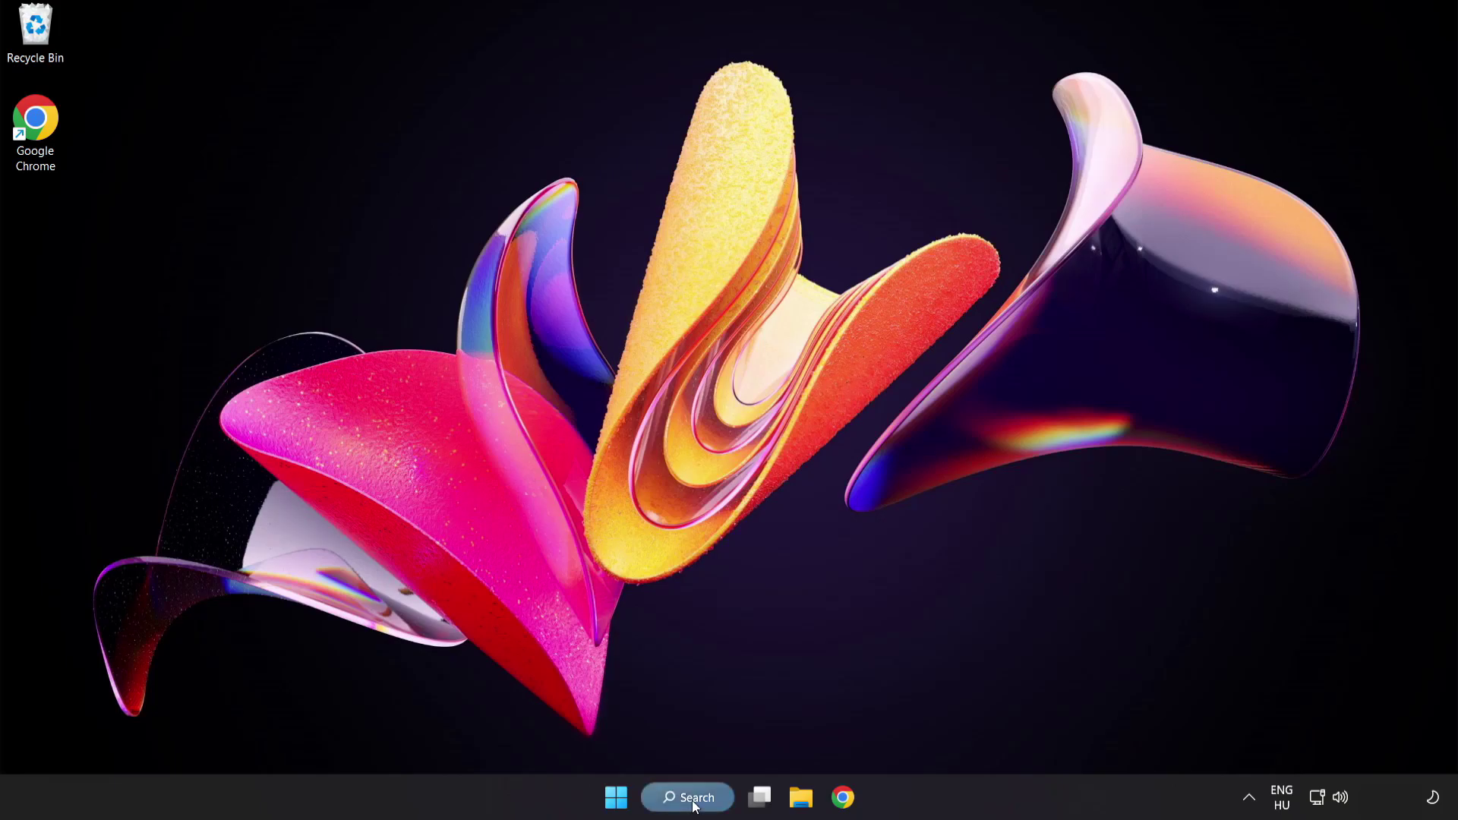
{"action": "left_click", "coordinate": [700, 123]}
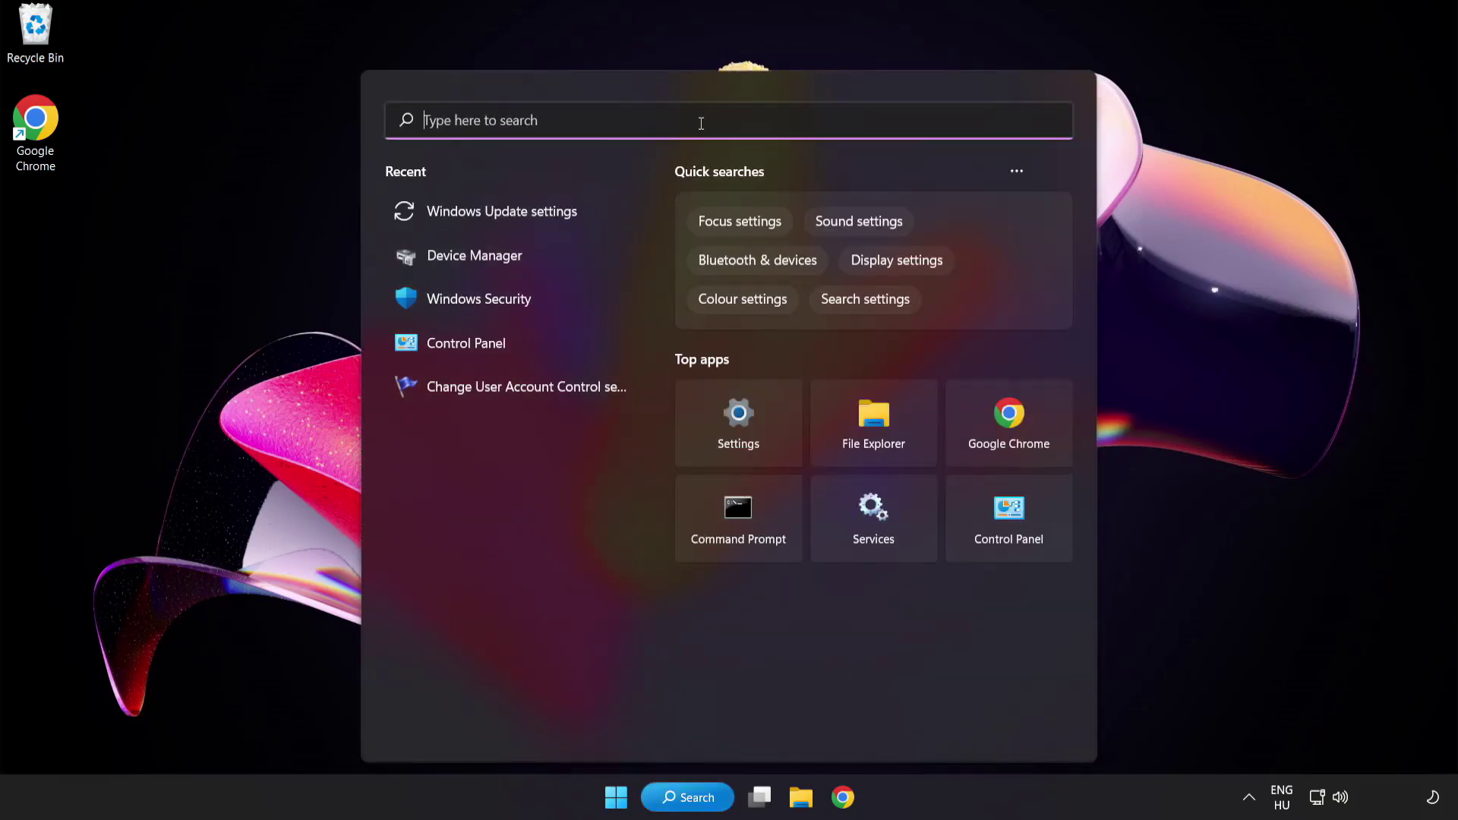
{"action": "type", "text": "cmd"}
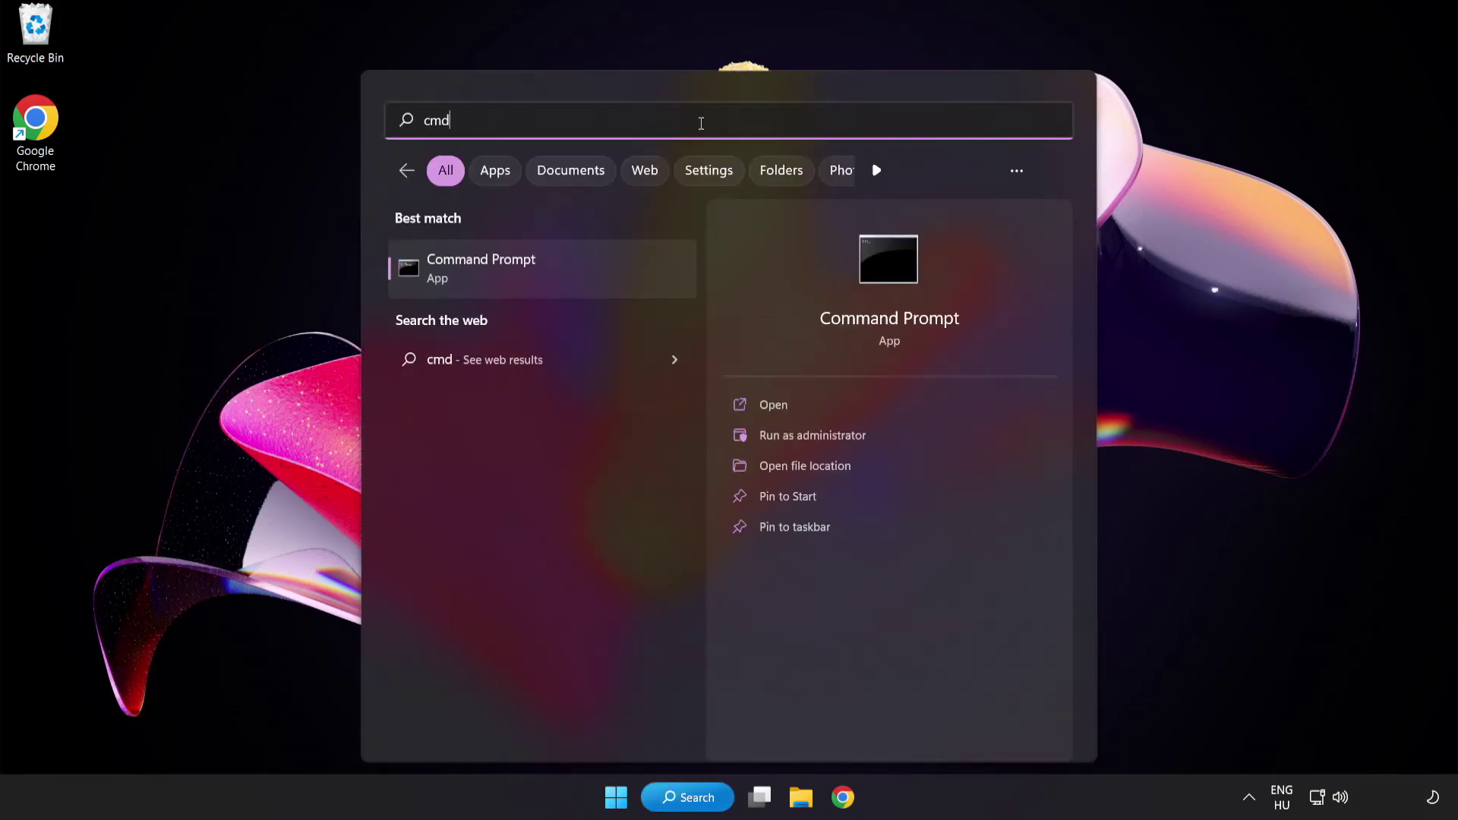
{"action": "right_click", "coordinate": [546, 282]}
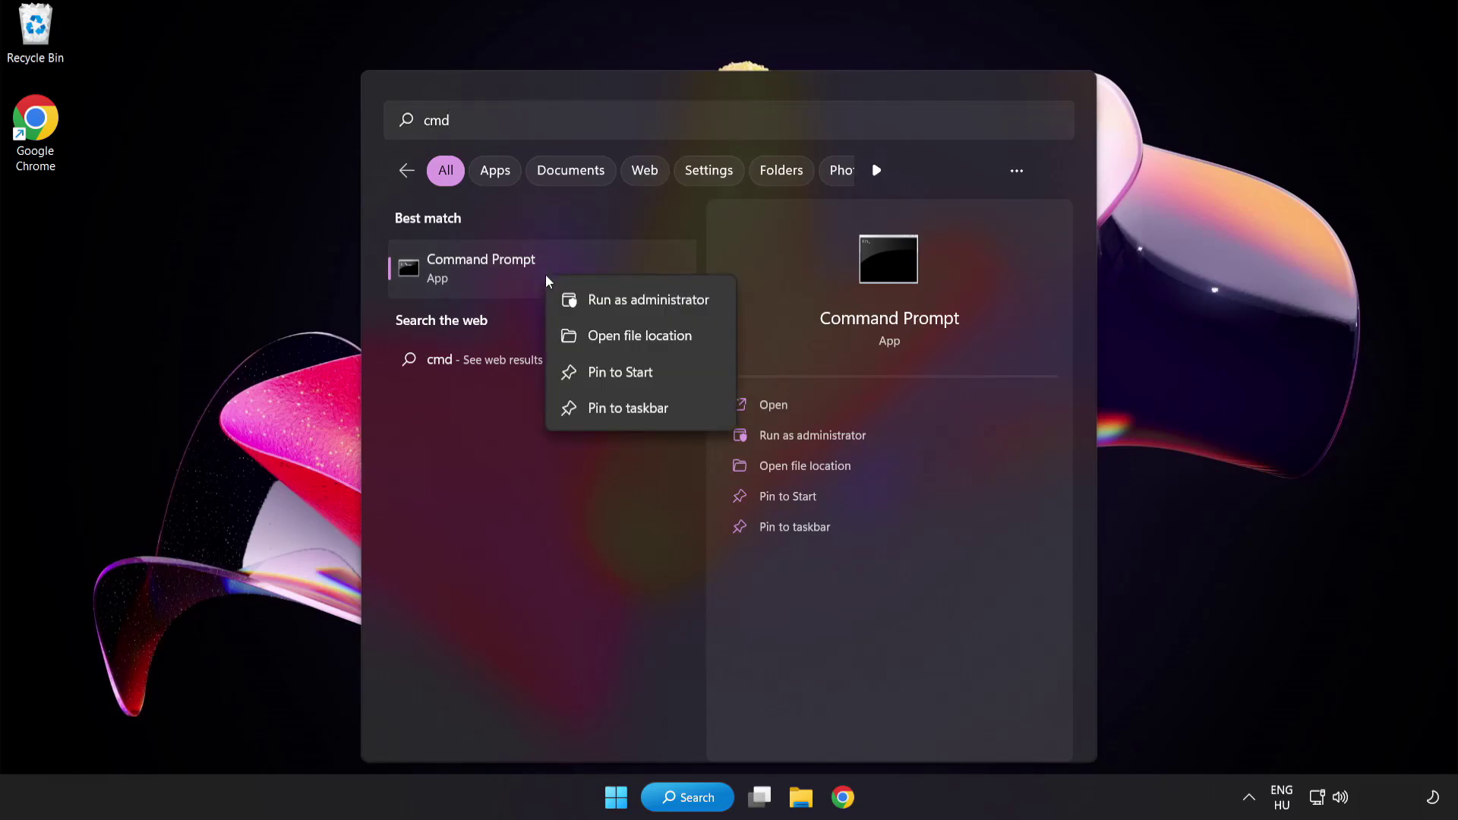
{"action": "left_click", "coordinate": [614, 304]}
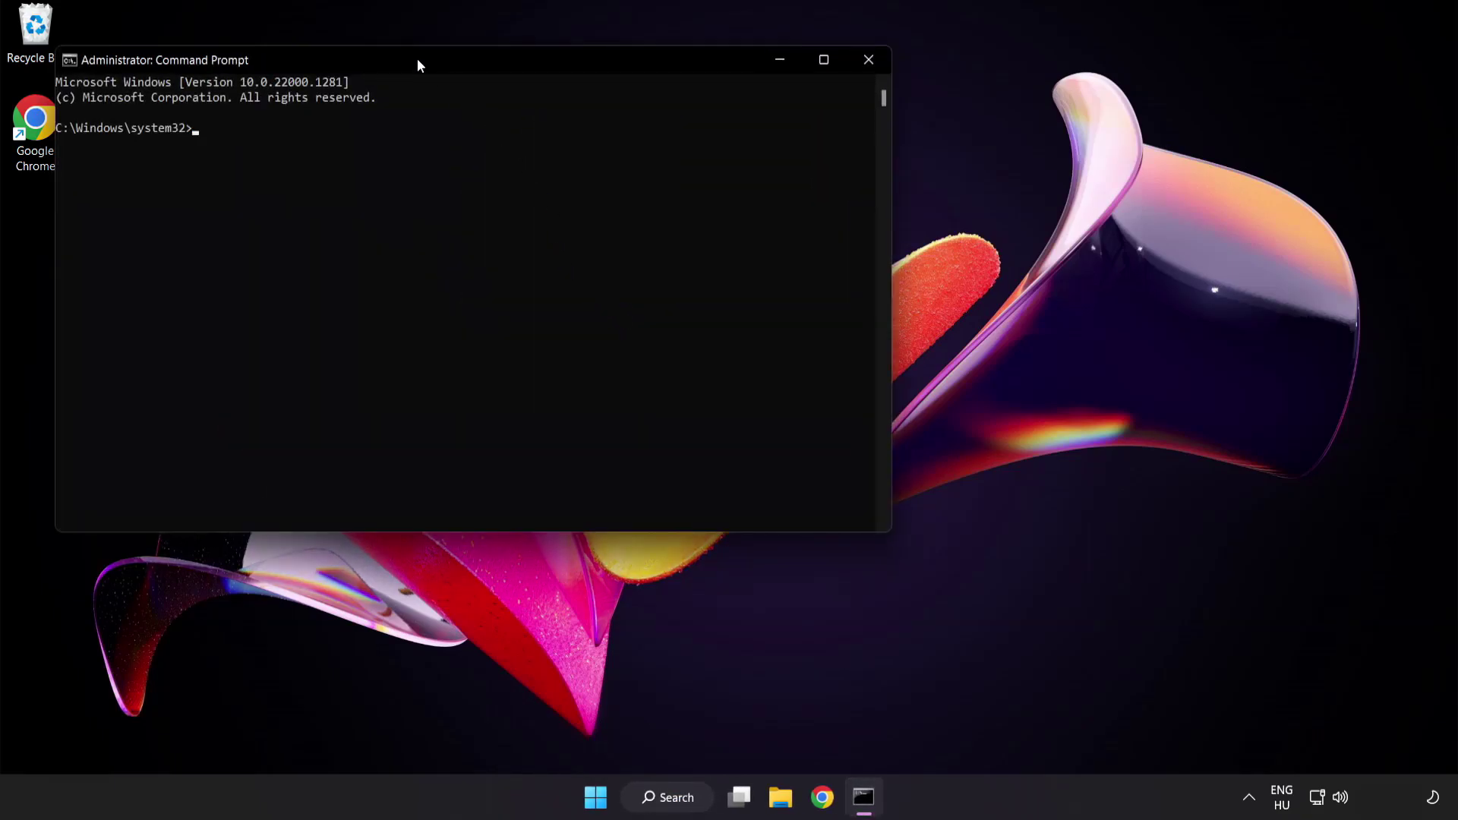
Run sfc /scannow, confirm no integrity violations were found, and close Command Prompt
{"action": "left_click_drag", "start_coordinate": [416, 62], "coordinate": [634, 143]}
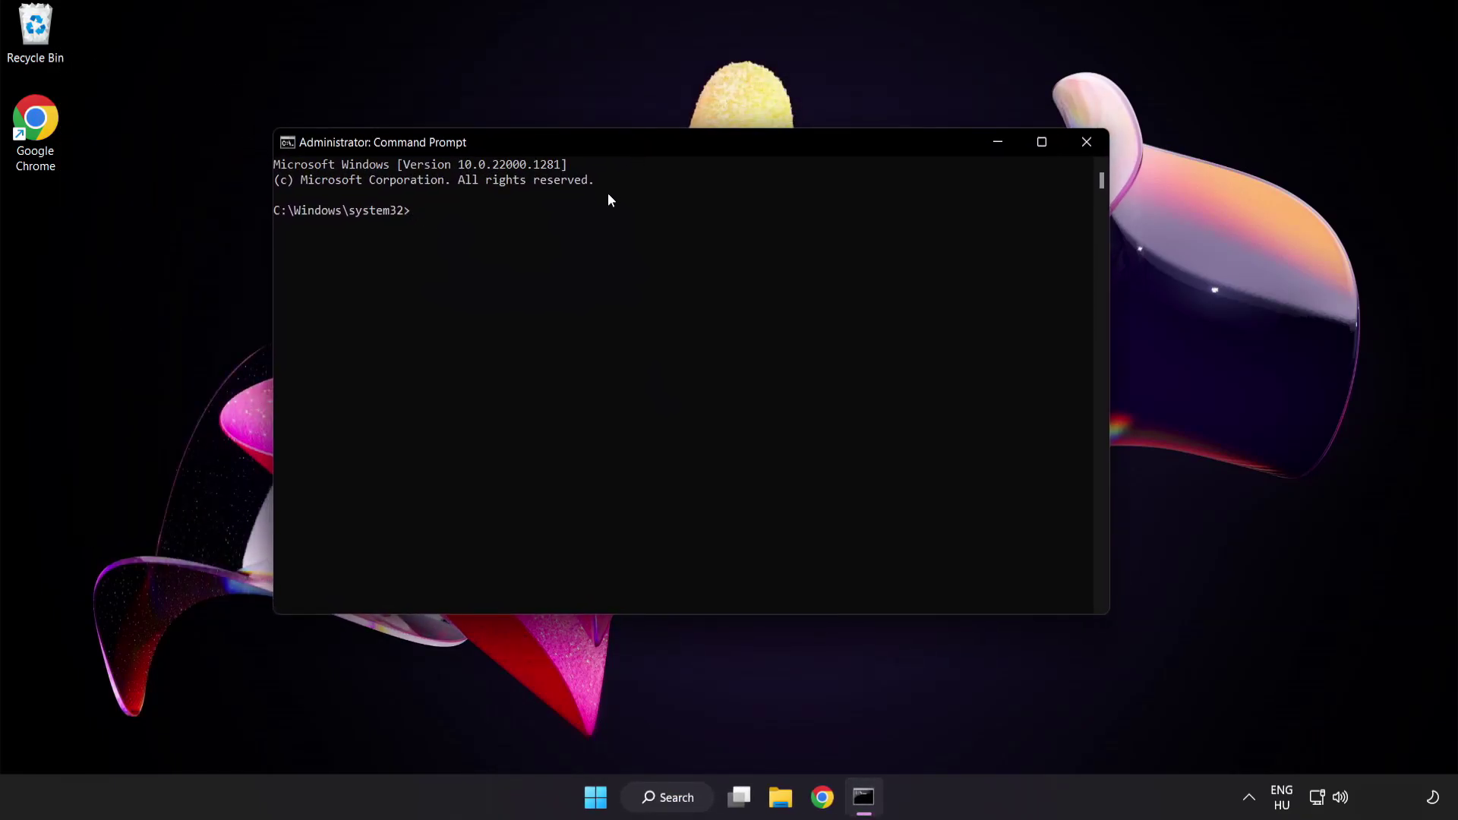
{"action": "type", "text": "sfc /scannow"}
{"action": "key", "text": "Return"}
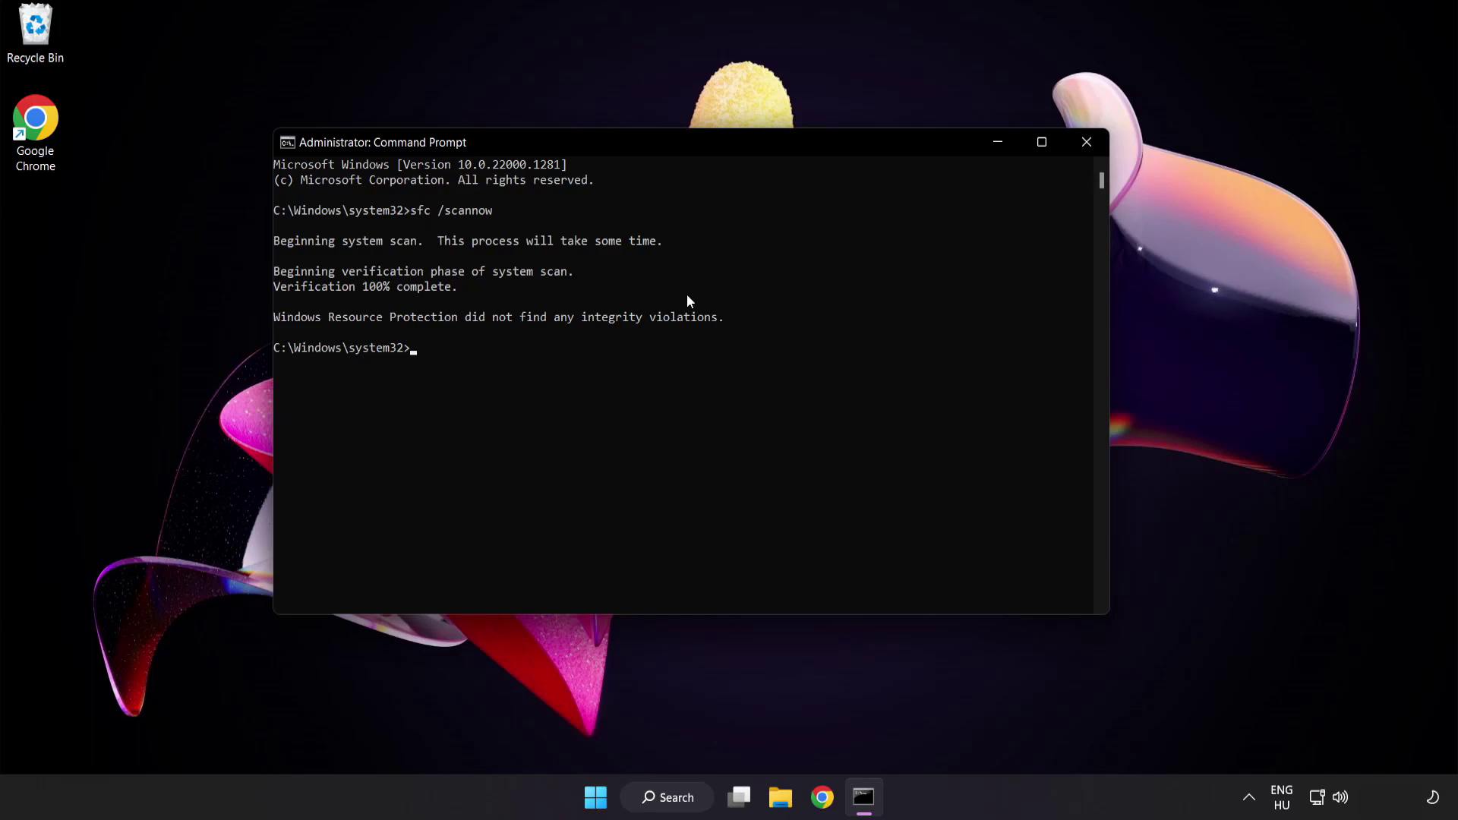
{"action": "left_click", "coordinate": [1086, 145]}
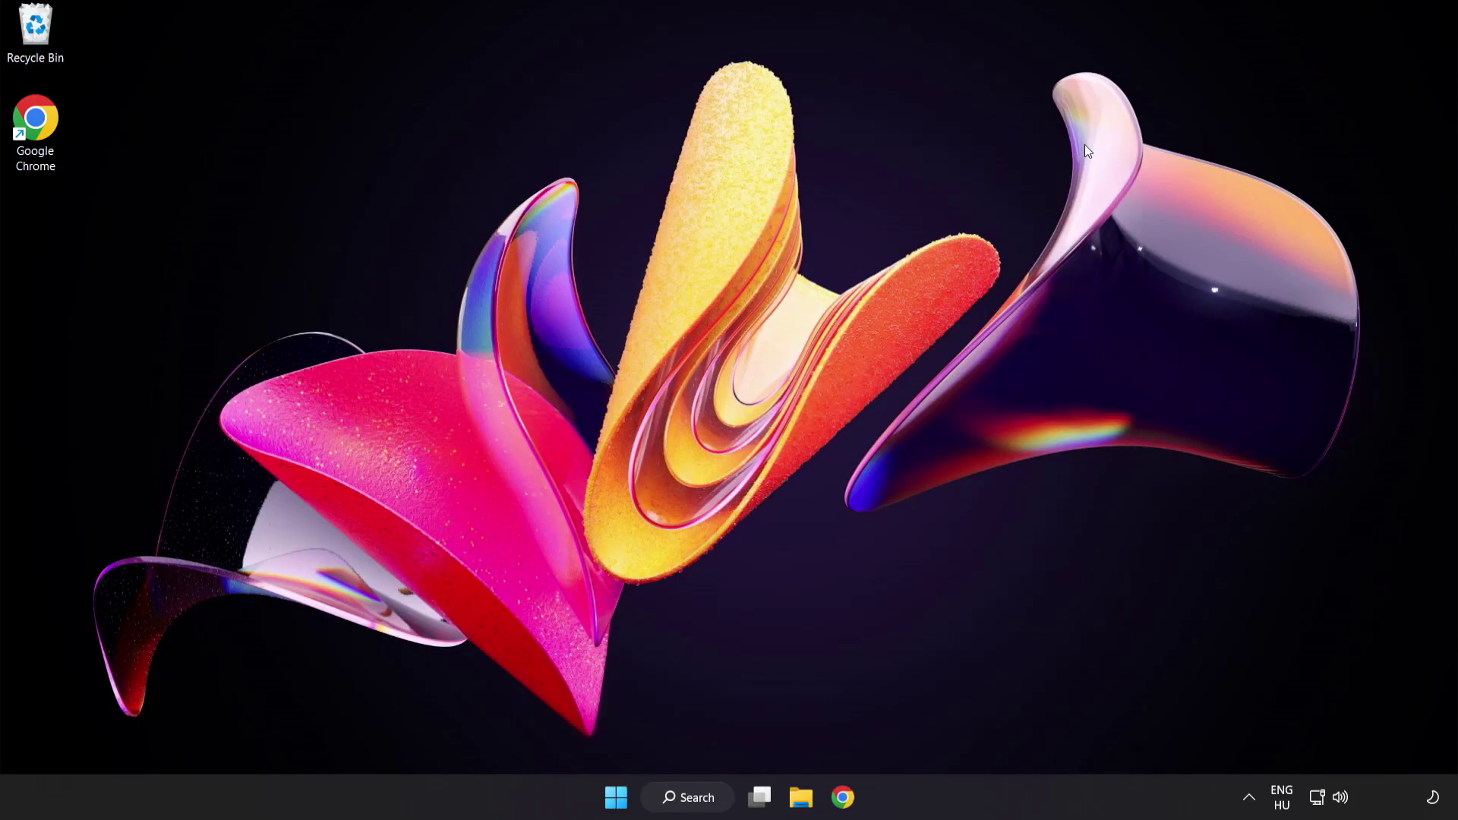
Show the Start menu power options with Restart highlighted
{"action": "left_click", "coordinate": [615, 796]}
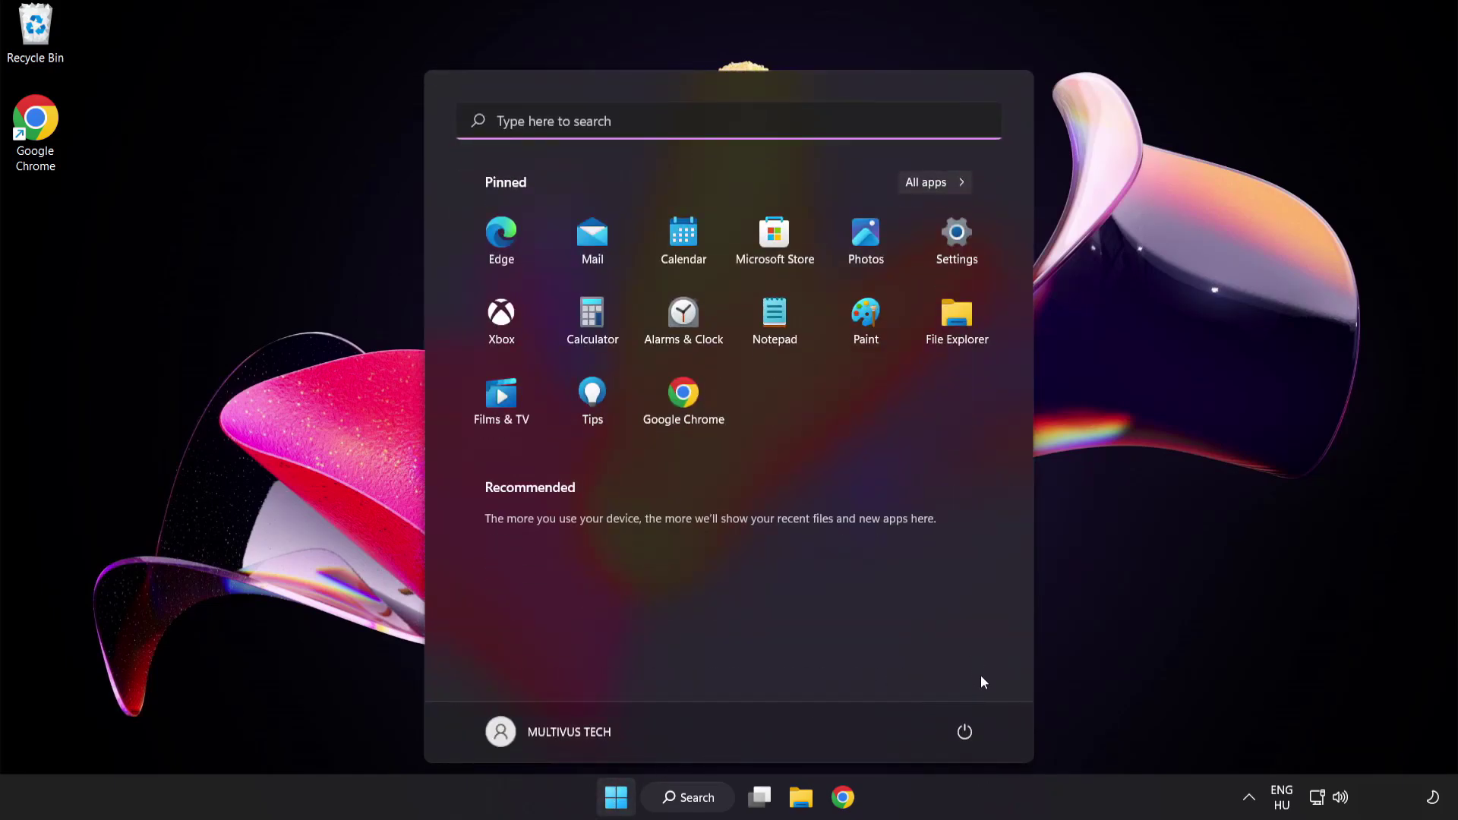
{"action": "left_click", "coordinate": [964, 731]}
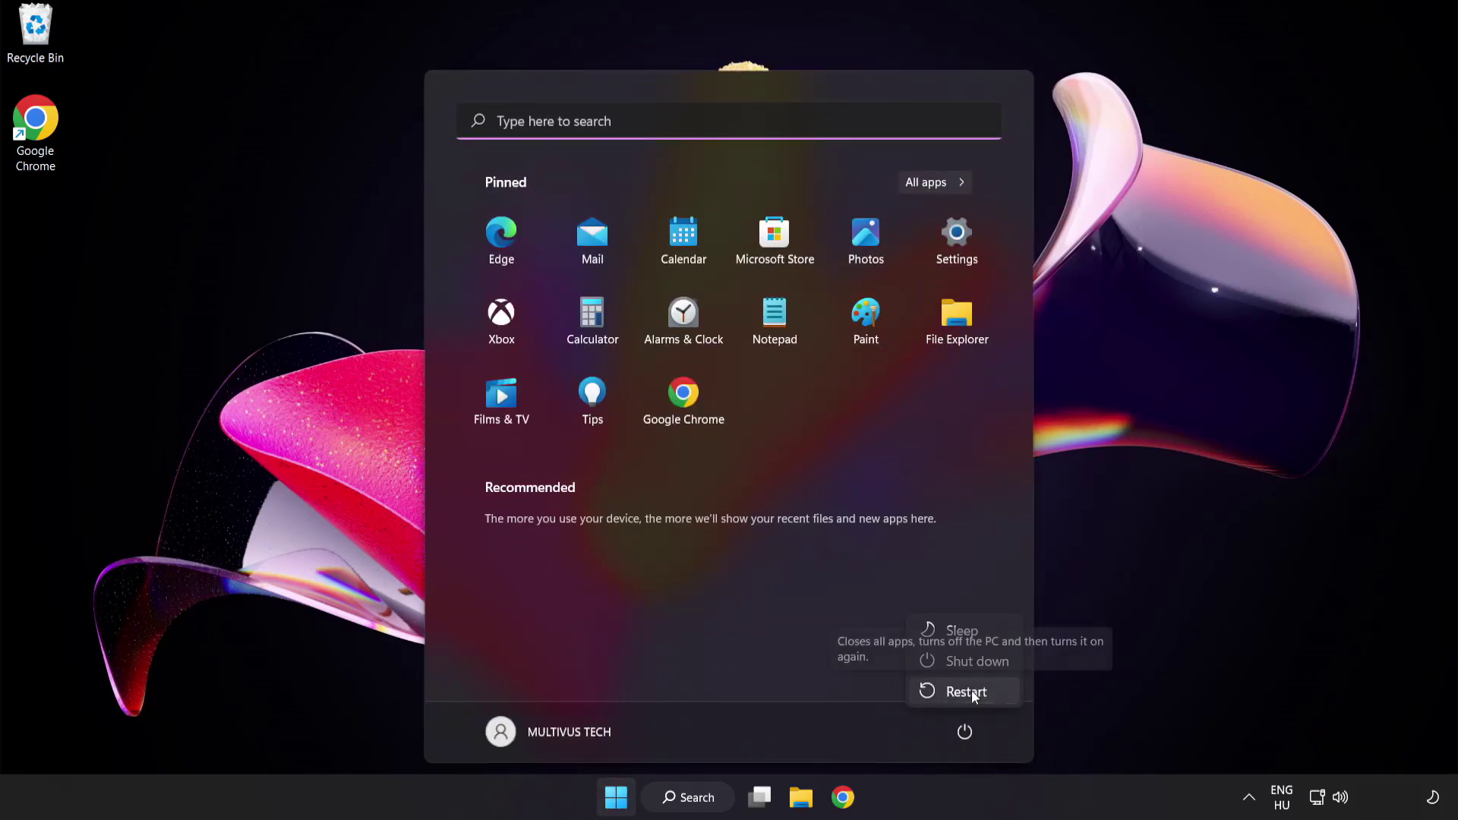